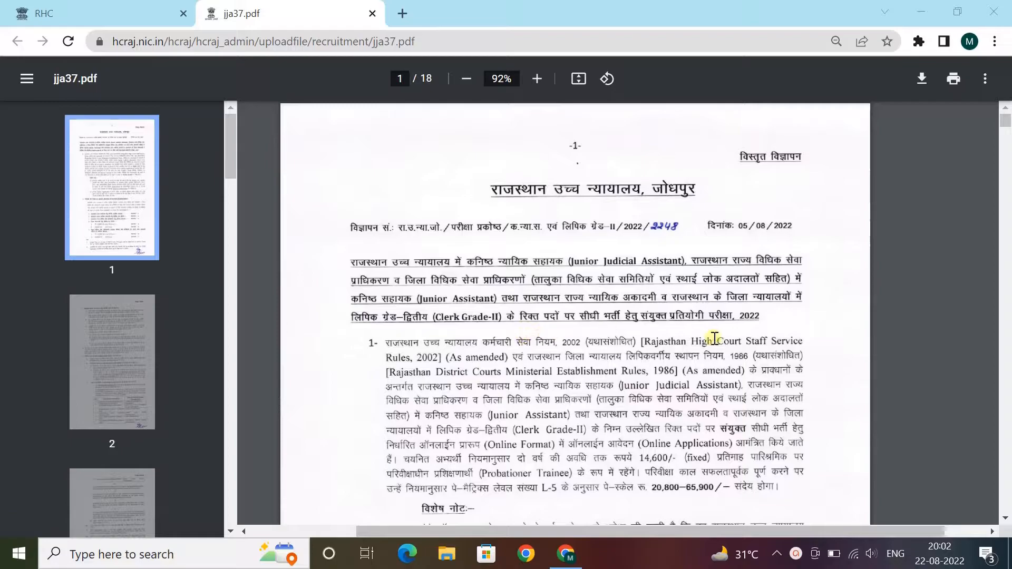
# - Scroll jja37.pdf from page 1 down to the qualification, nationality and age rules on page 5
pyautogui.scroll(-1, 680, 337)
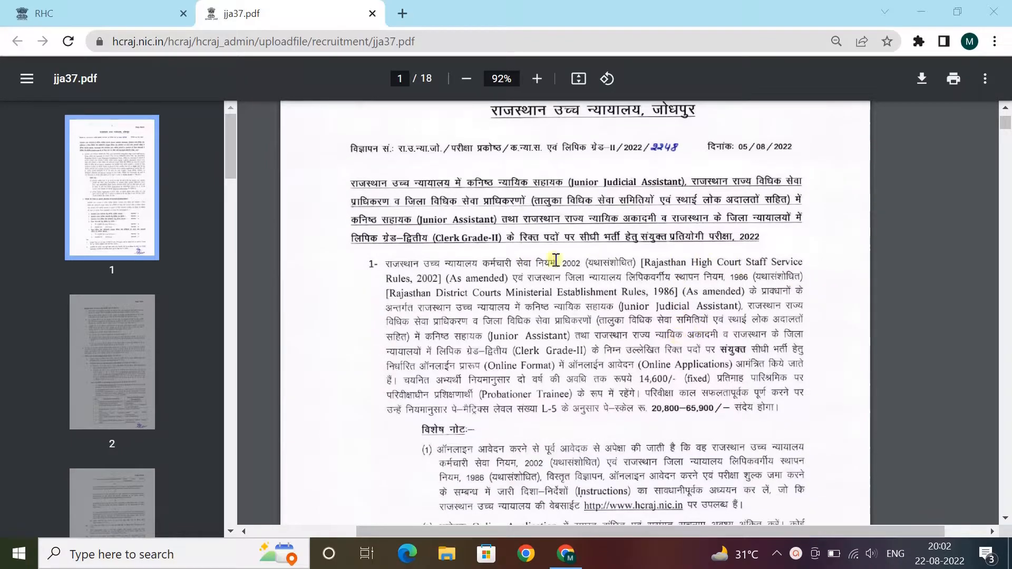
pyautogui.scroll(-3, 786, 260)
pyautogui.scroll(-2, 872, 247)
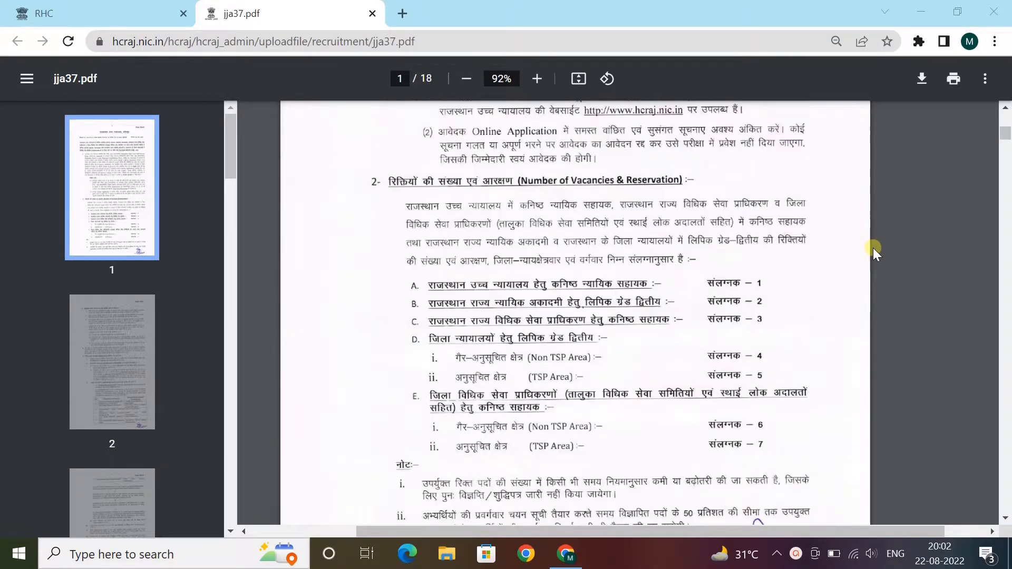
pyautogui.scroll(-1, 516, 239)
pyautogui.scroll(1, 515, 253)
pyautogui.scroll(-6, 794, 282)
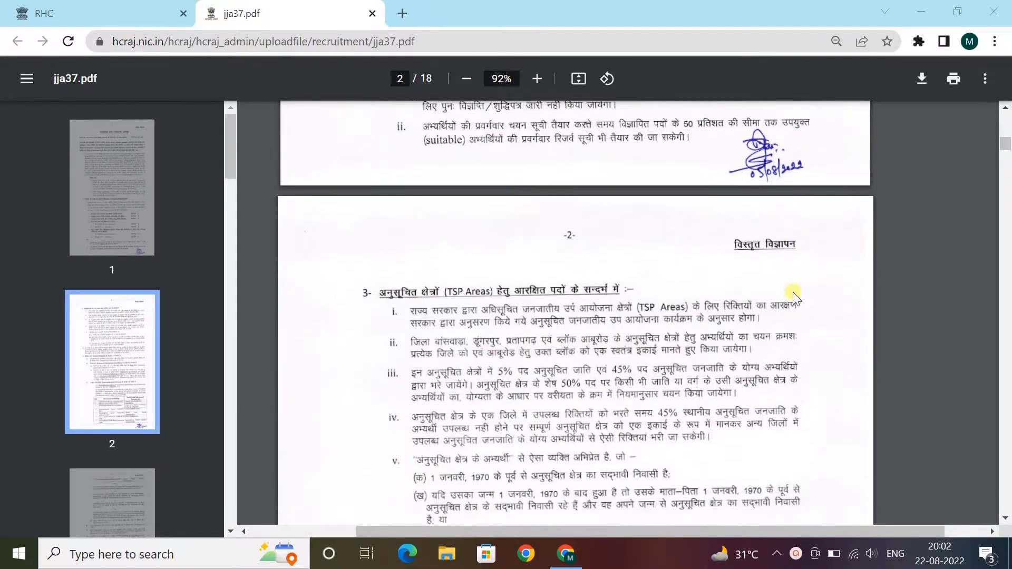
pyautogui.scroll(-15, 795, 293)
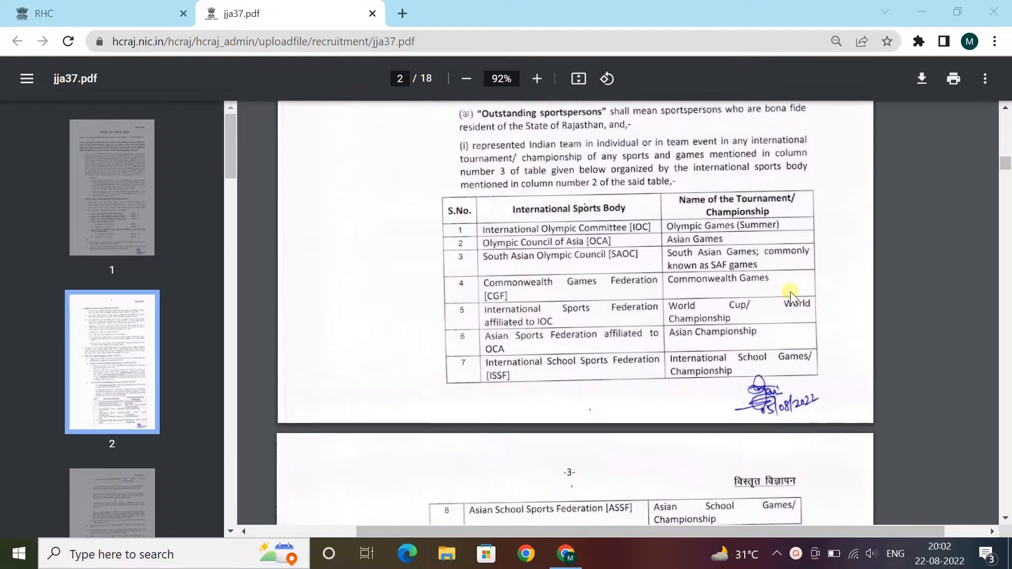
pyautogui.scroll(-12, 789, 292)
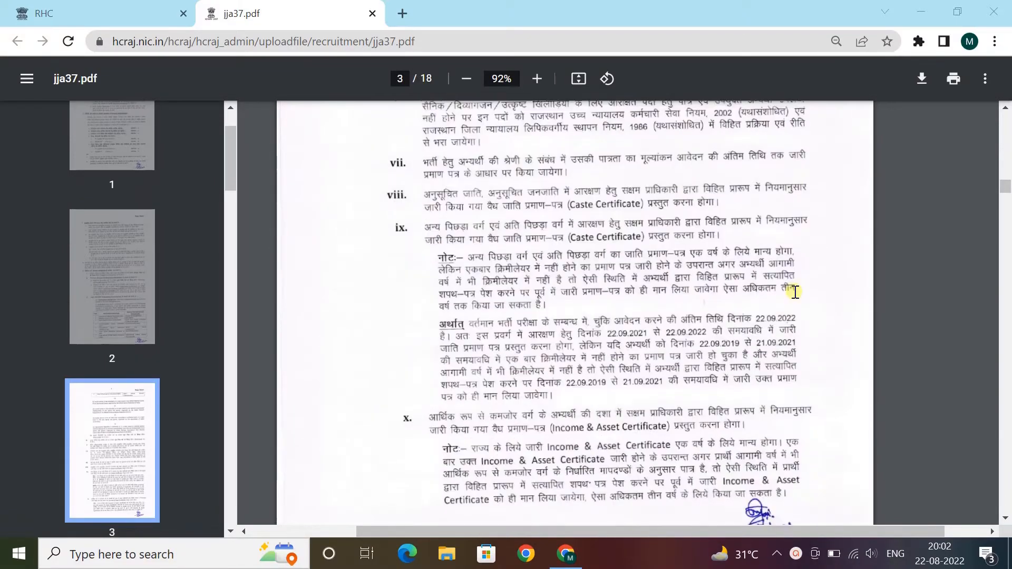
pyautogui.scroll(-10, 795, 293)
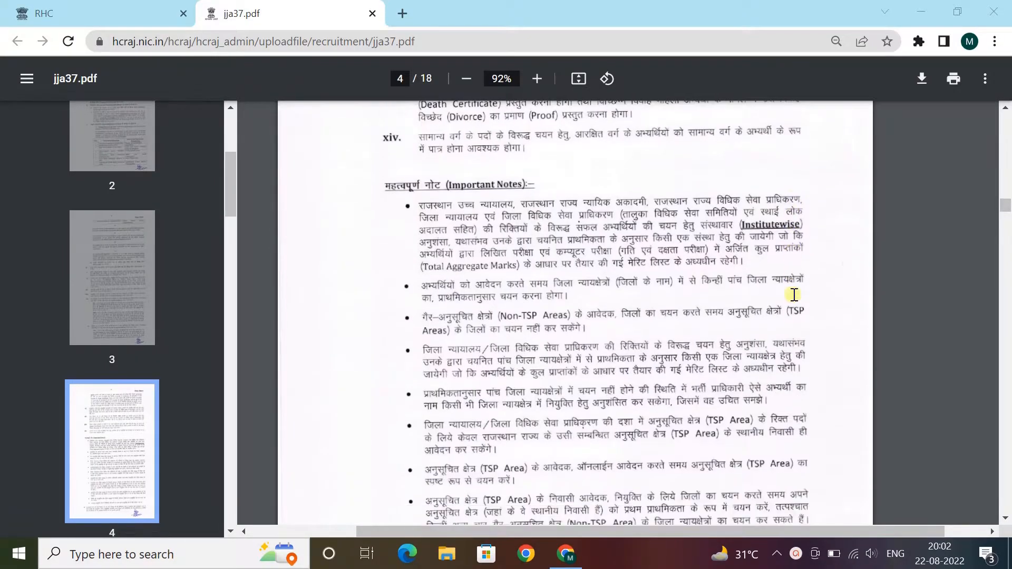
pyautogui.scroll(-10, 571, 269)
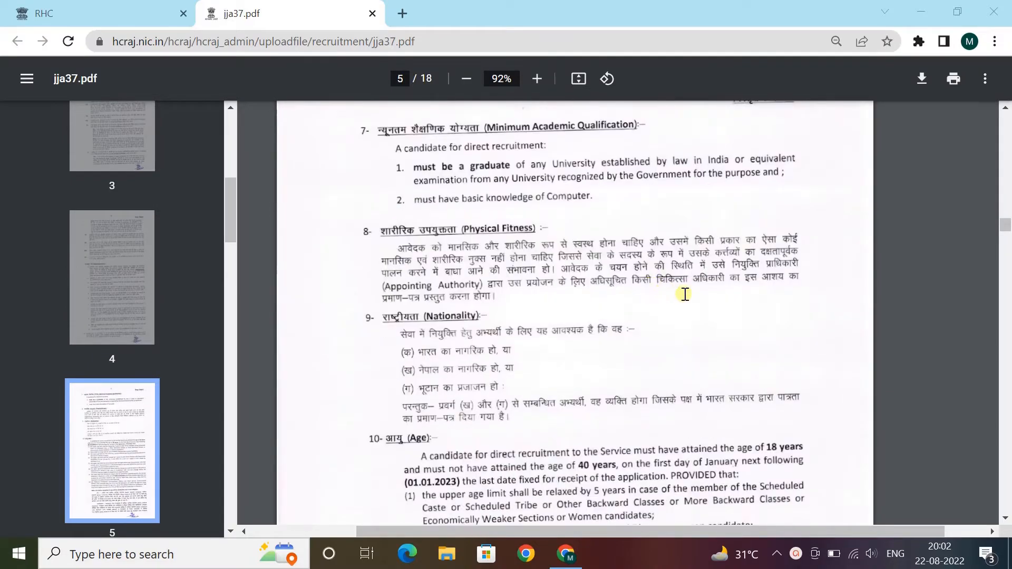
# - Read the 18 to 40 years age limit and its relaxation provisions on page 5
pyautogui.scroll(2, 687, 305)
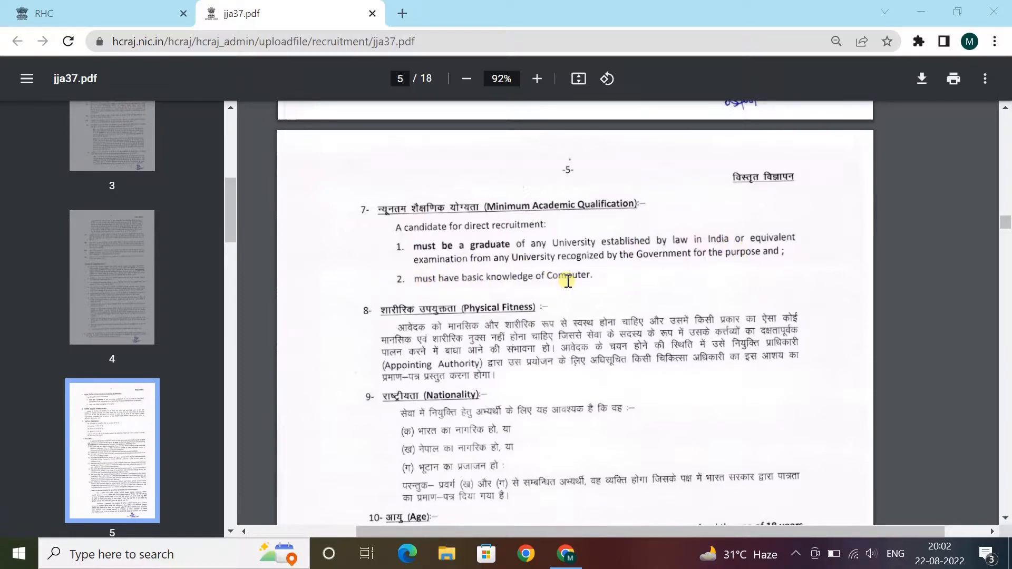
pyautogui.scroll(-2, 682, 269)
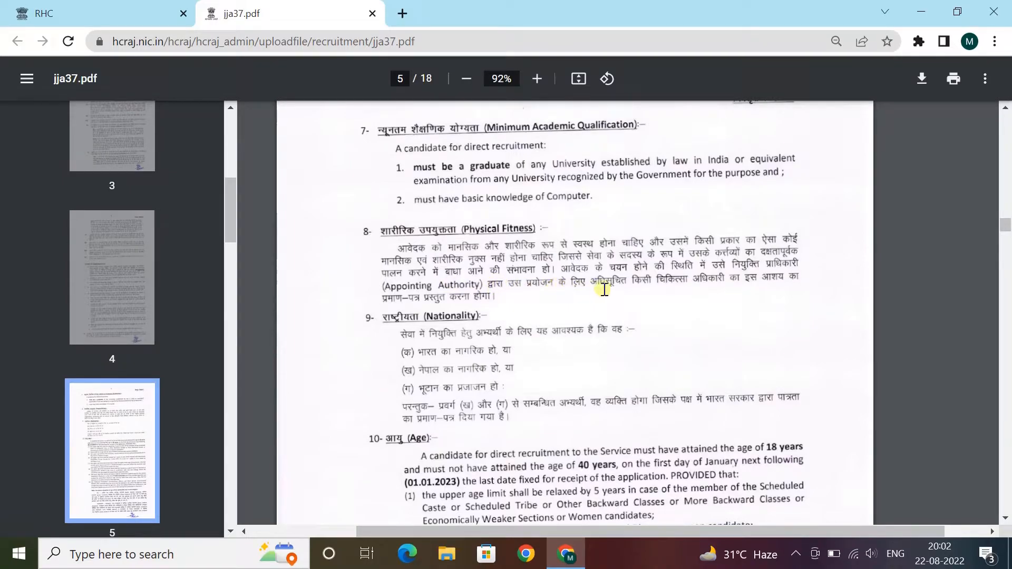
pyautogui.scroll(-4, 503, 301)
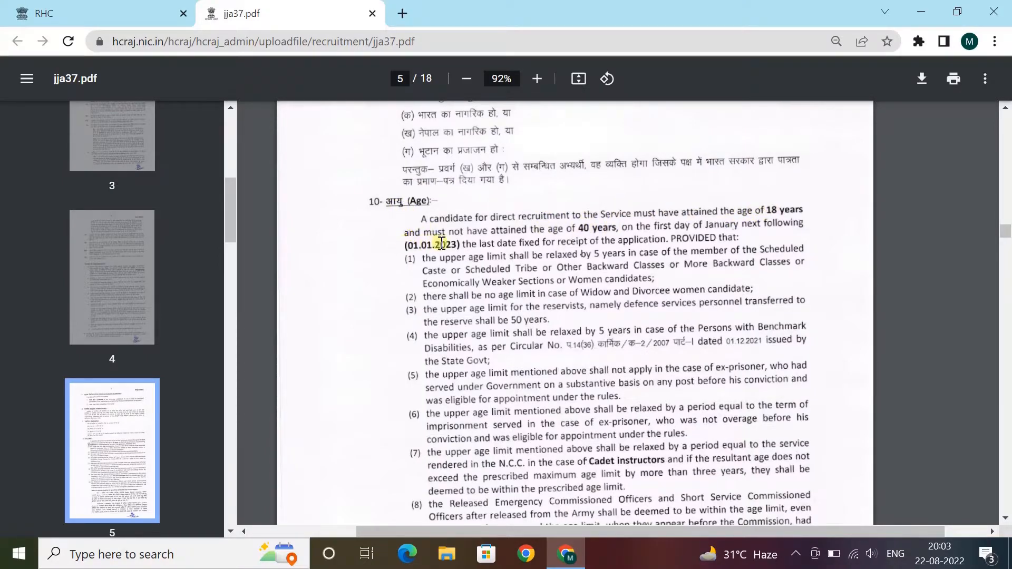
pyautogui.scroll(-12, 445, 243)
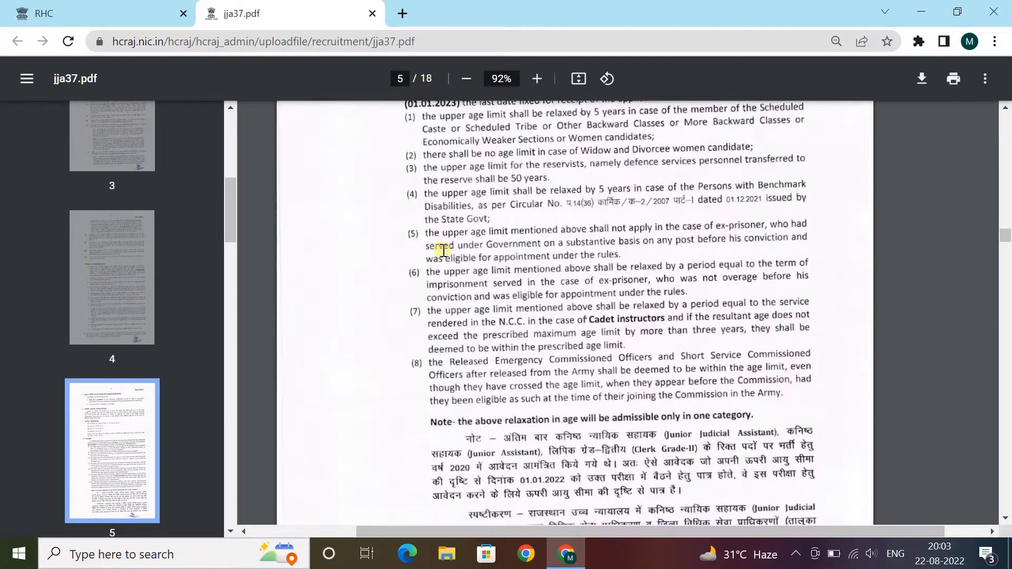
# - Highlight the 500 and 350 examination fee amounts in the fee table
pyautogui.scroll(-3, 603, 299)
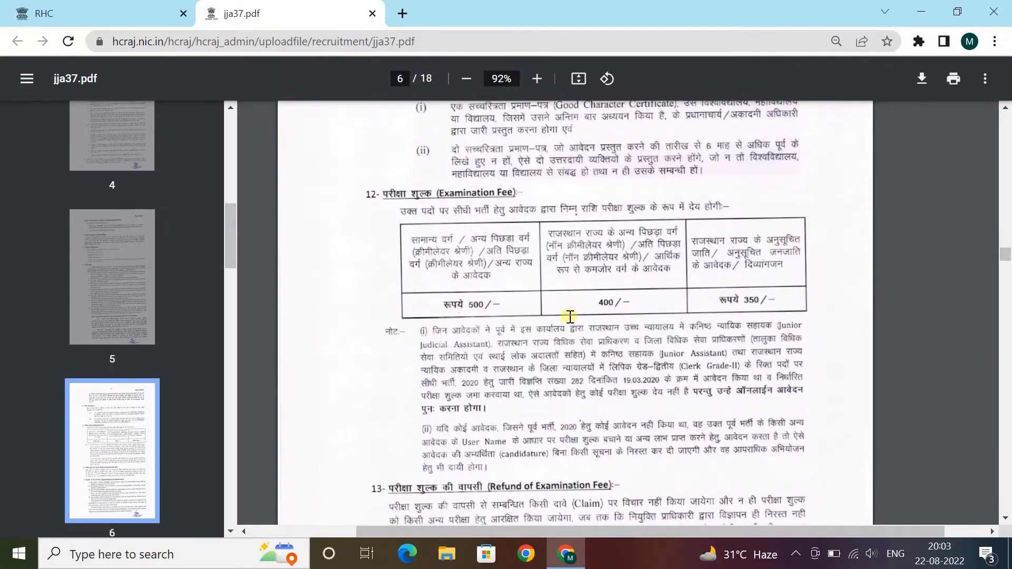
pyautogui.click(428, 194)
pyautogui.click(513, 305)
pyautogui.moveTo(456, 306); pyautogui.dragTo(493, 307)
pyautogui.click(489, 306)
pyautogui.click(588, 303)
pyautogui.moveTo(743, 301); pyautogui.dragTo(790, 298)
# - Scroll on to the fee refund and disqualification rules in sections 13 and 14
pyautogui.scroll(-7, 660, 298)
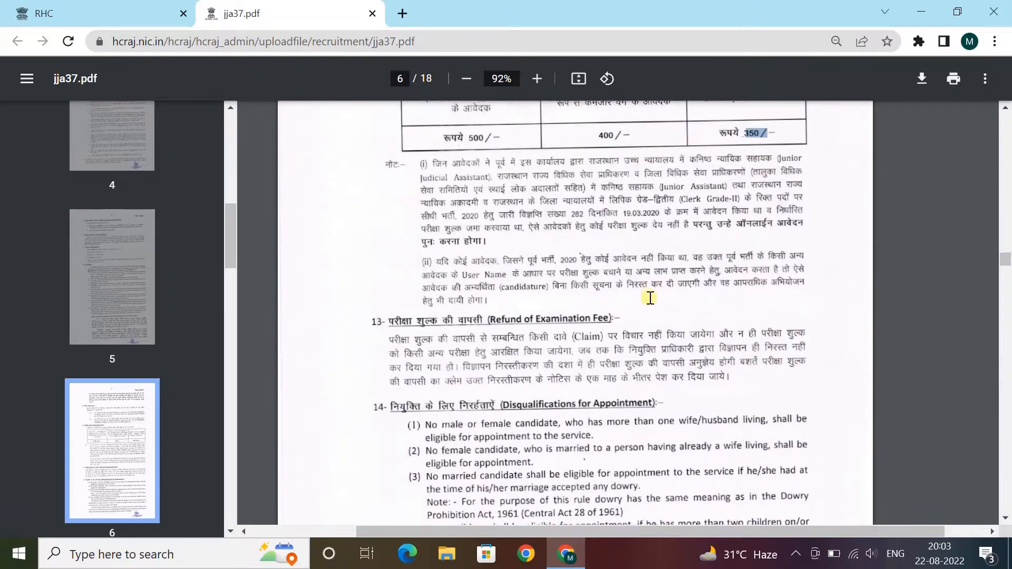
pyautogui.scroll(-1, 504, 205)
pyautogui.scroll(1, 490, 203)
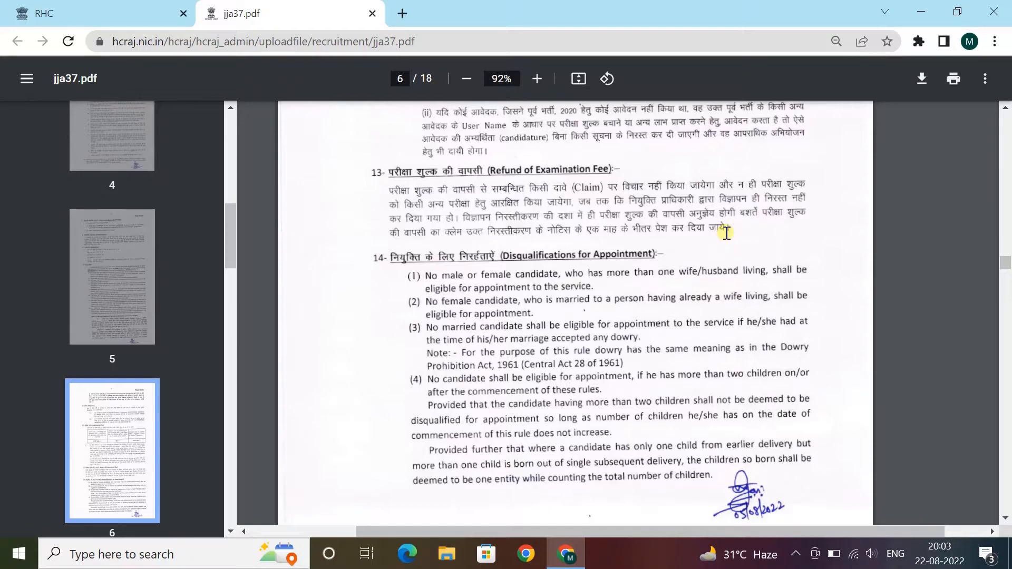
# - Skim the exam scheme text on page 7 of the PDF
pyautogui.scroll(-13, 738, 230)
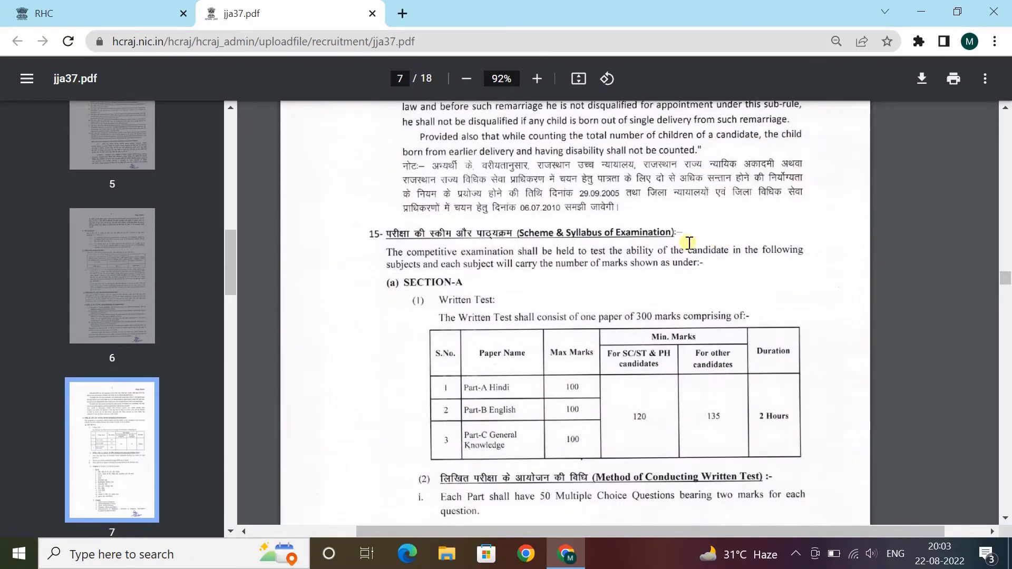
pyautogui.scroll(-2, 363, 238)
pyautogui.moveTo(370, 154); pyautogui.dragTo(554, 293)
pyautogui.click(554, 293)
# - Skim the syllabus and vacancy tables to page 18, then return to the RHC portal tab
pyautogui.scroll(-12, 559, 285)
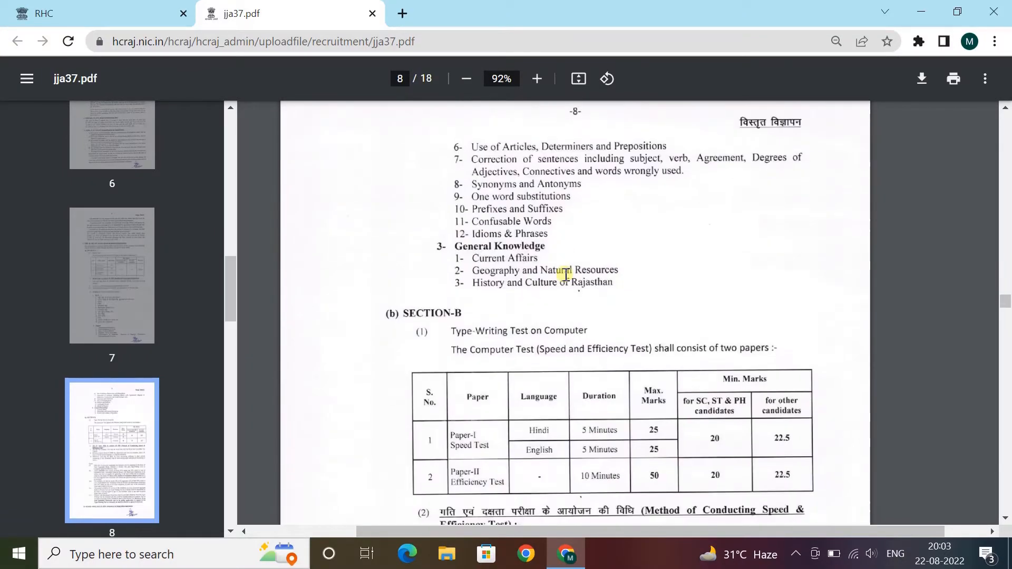
pyautogui.scroll(-10, 565, 274)
pyautogui.scroll(-20, 522, 256)
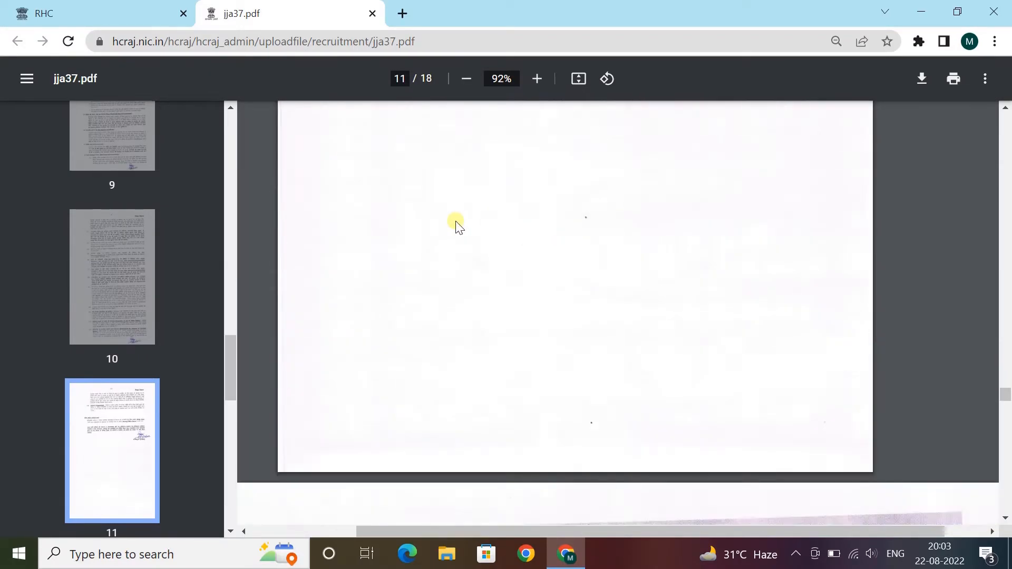
pyautogui.scroll(-20, 456, 226)
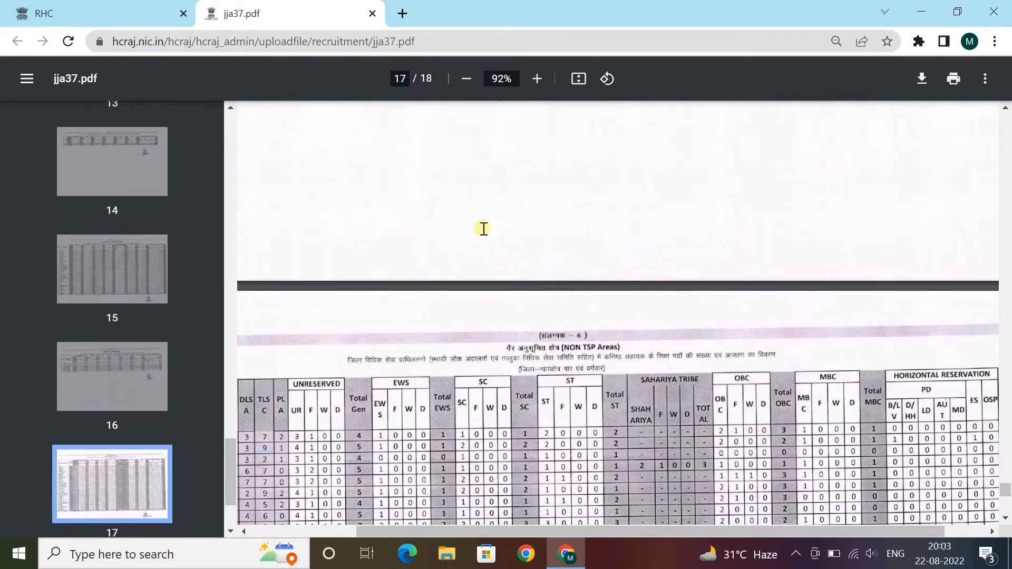
pyautogui.scroll(-15, 461, 232)
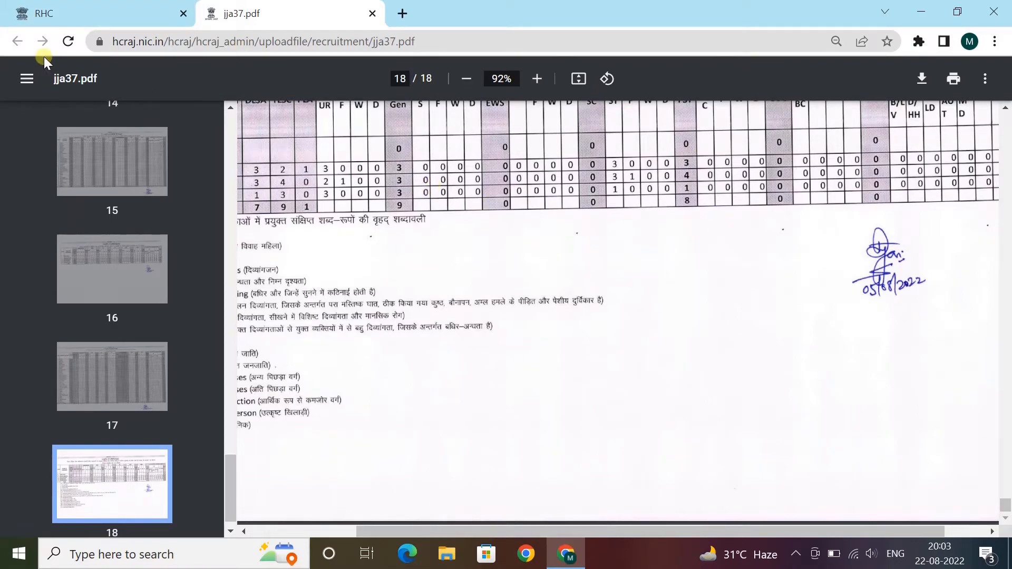
pyautogui.click(48, 12)
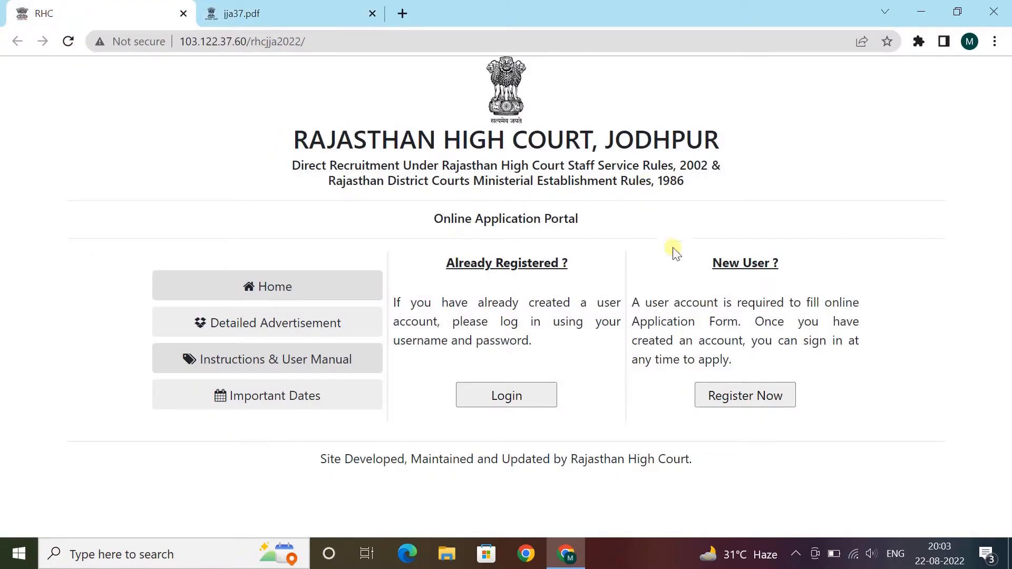
# - Choose Register Now under New User ? to start a new account
pyautogui.moveTo(712, 262); pyautogui.dragTo(786, 264)
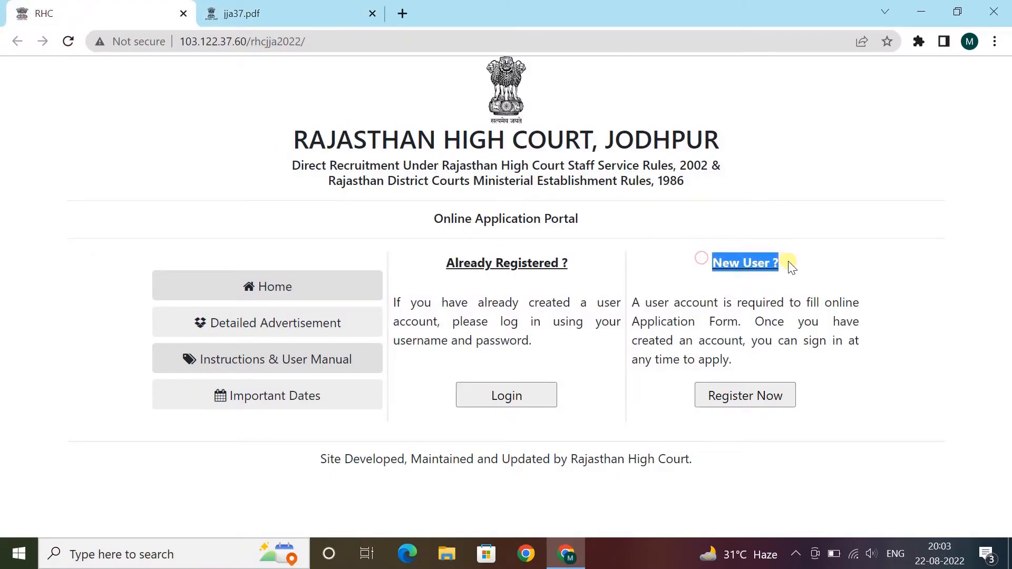
pyautogui.click(752, 405)
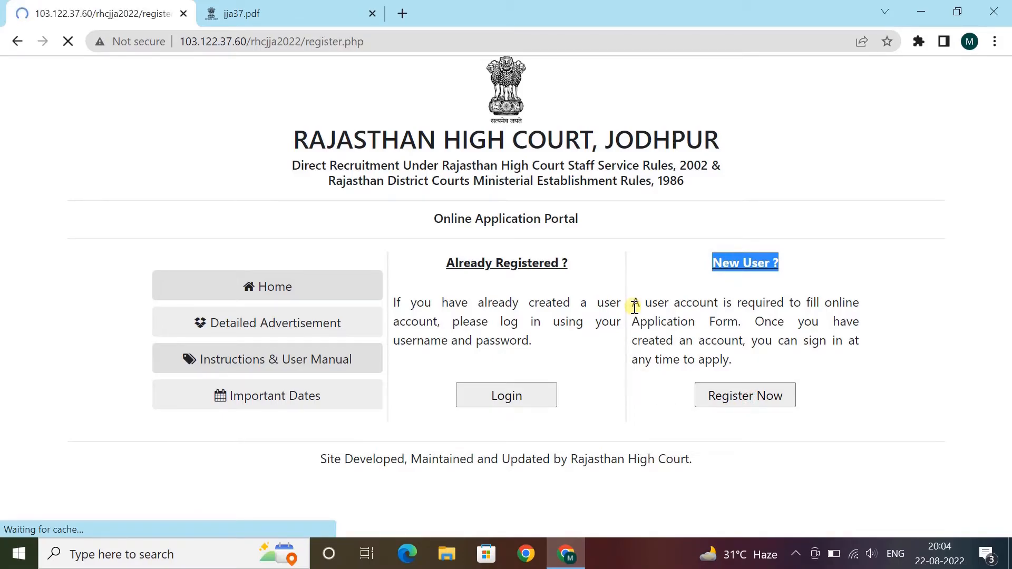
# - Type the applicant's, father's and mother's names into the Registration Form's first three fields
pyautogui.click(316, 308)
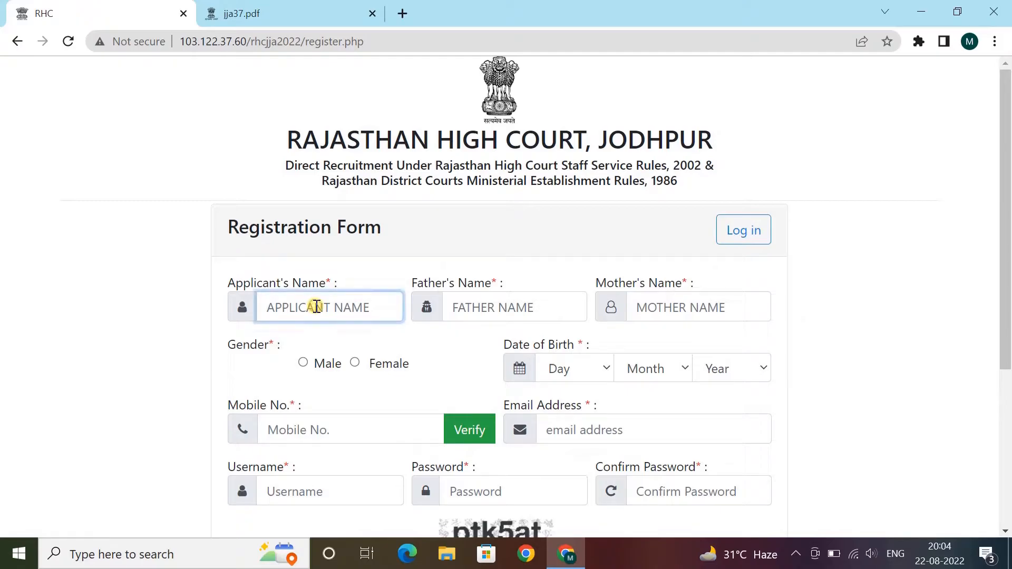
pyautogui.write('ROHIT')
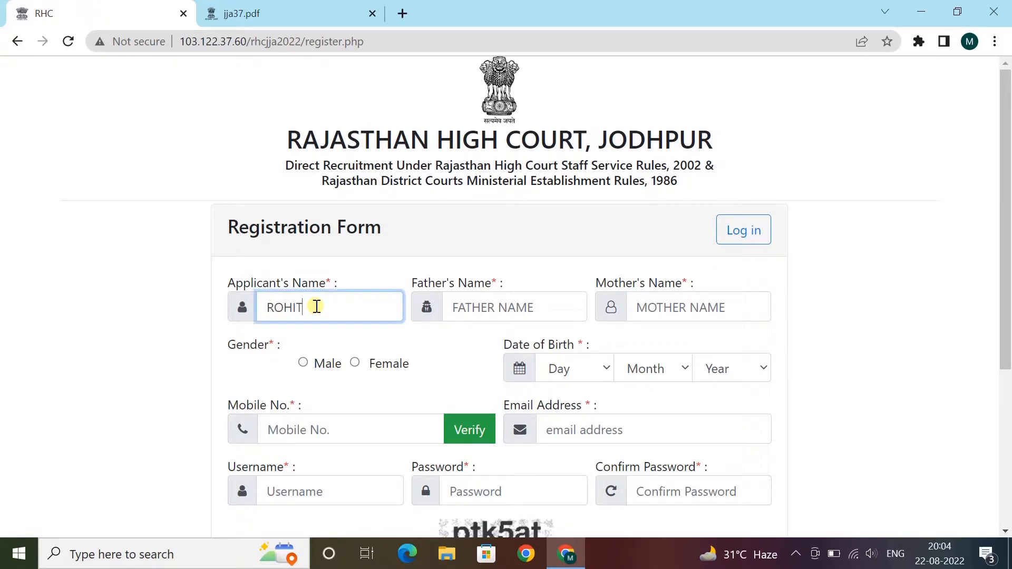
pyautogui.press('Tab')
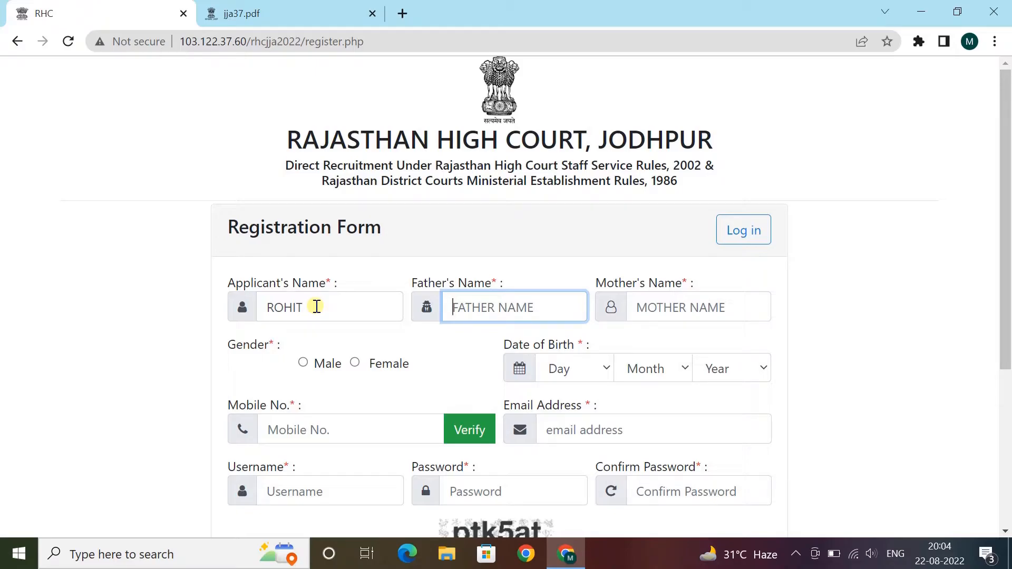
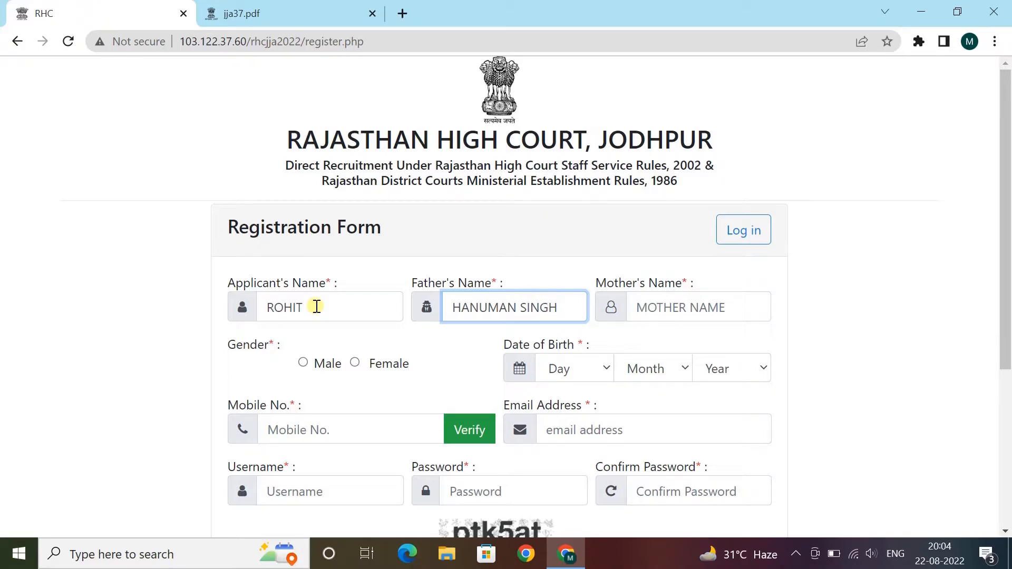
pyautogui.click(672, 308)
pyautogui.press('Tab')
pyautogui.scroll(-3, 422, 264)
pyautogui.click(303, 205)
pyautogui.click(562, 203)
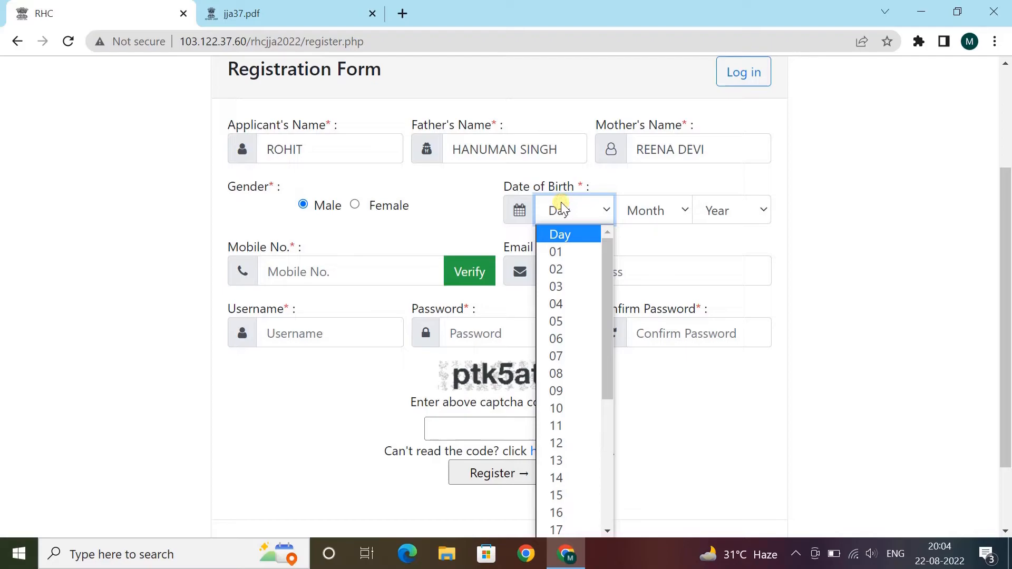
pyautogui.write('15')
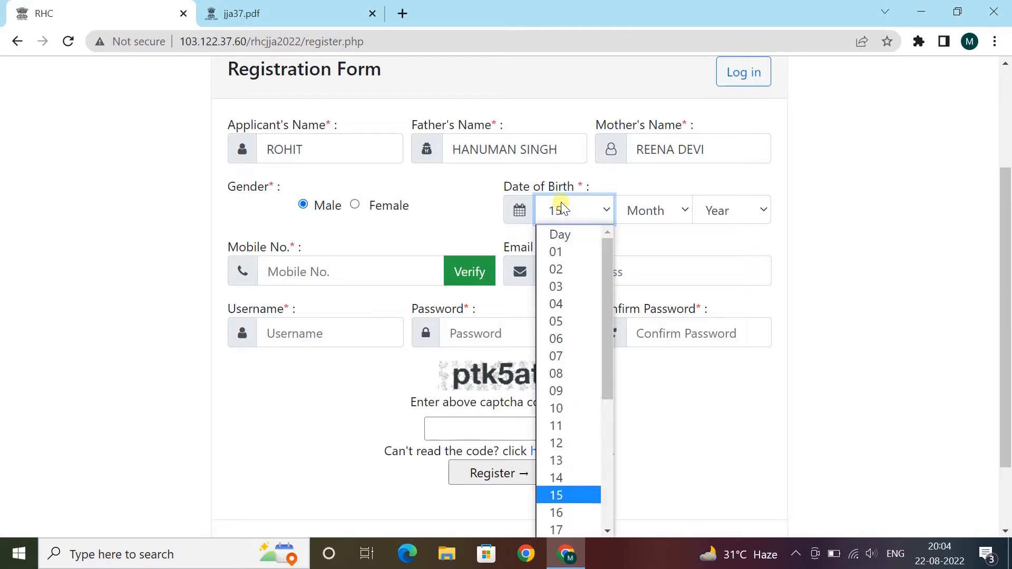
pyautogui.write('01')
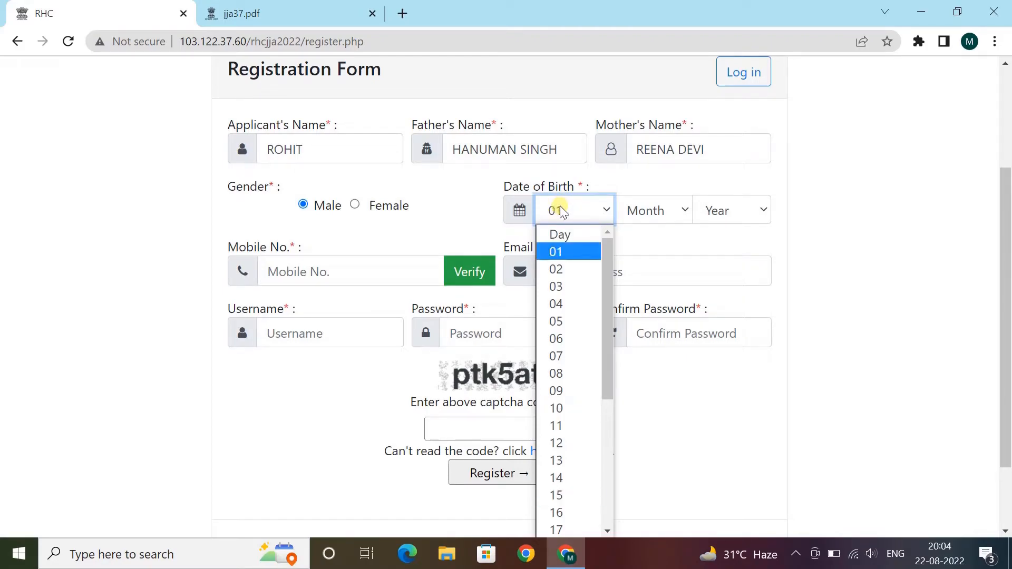
pyautogui.click(590, 391)
pyautogui.click(654, 218)
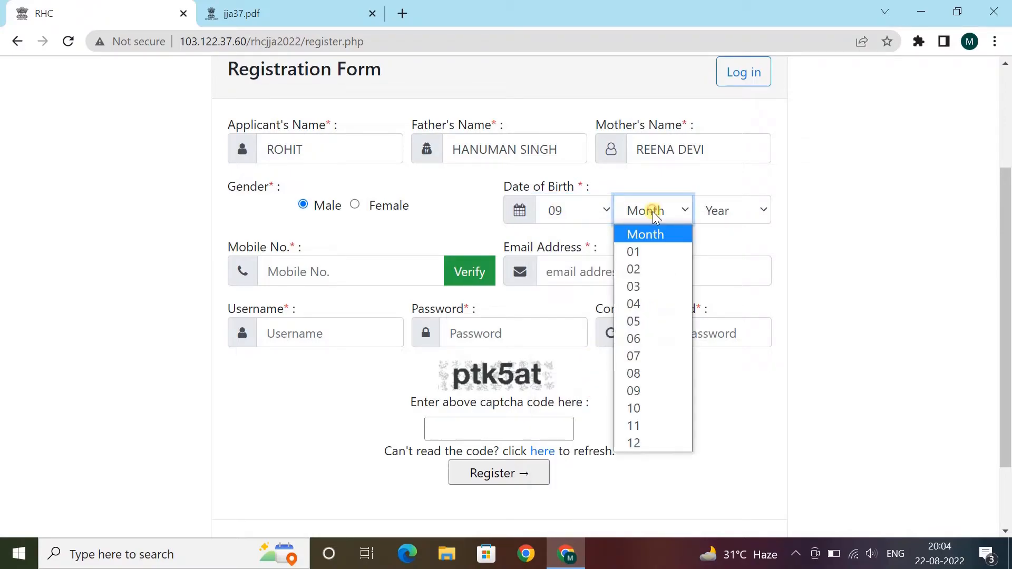
pyautogui.click(653, 369)
pyautogui.click(720, 211)
pyautogui.write('1999')
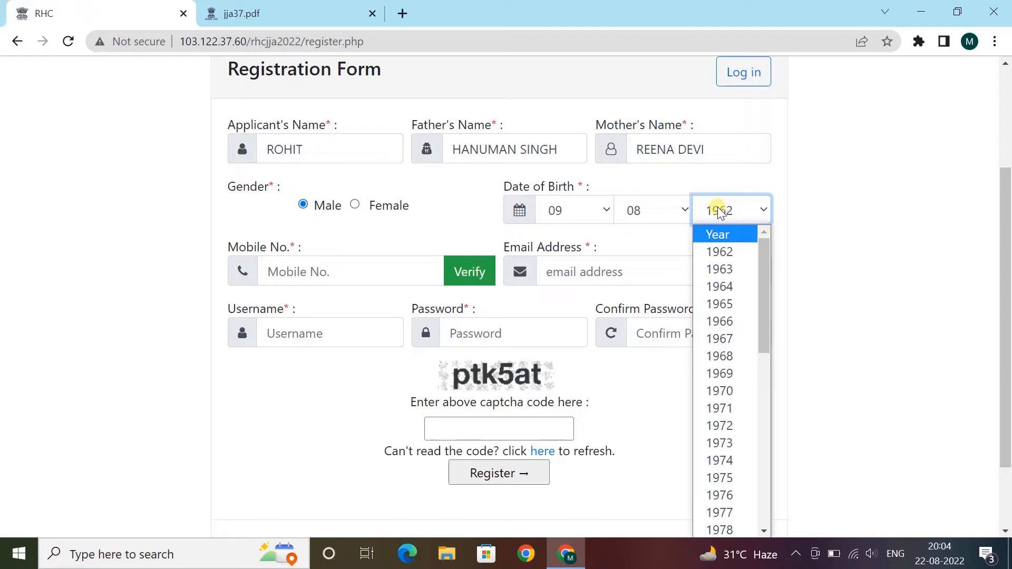
pyautogui.press('Return')
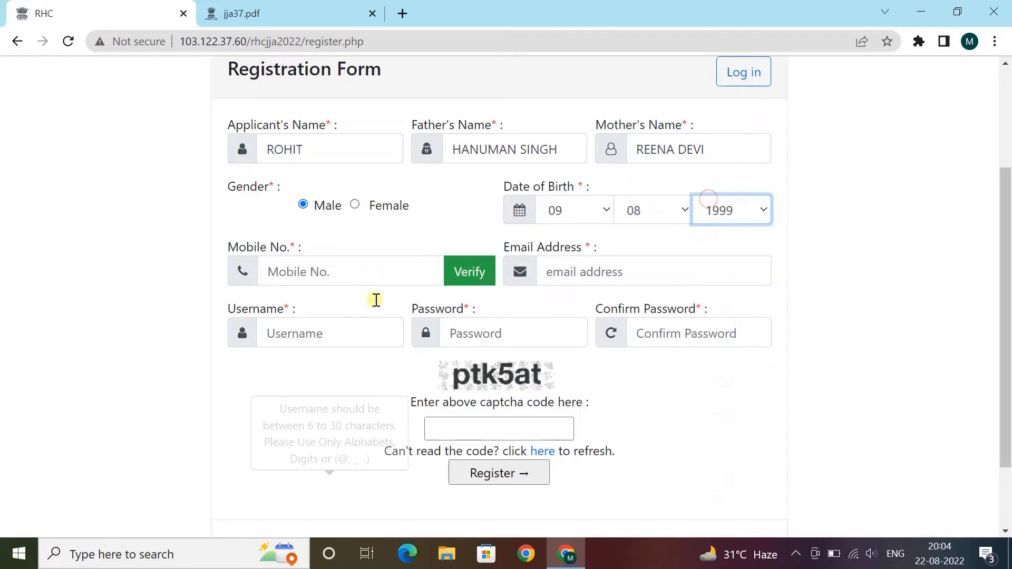
# - Fill in the applicant's mobile number and e-mail address
pyautogui.click(340, 266)
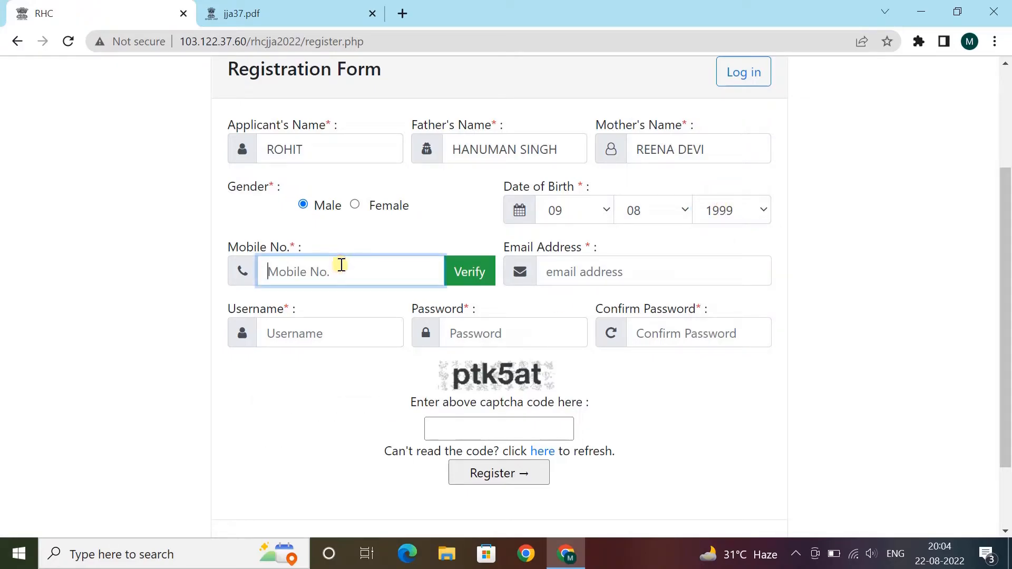
pyautogui.write('9999999999')
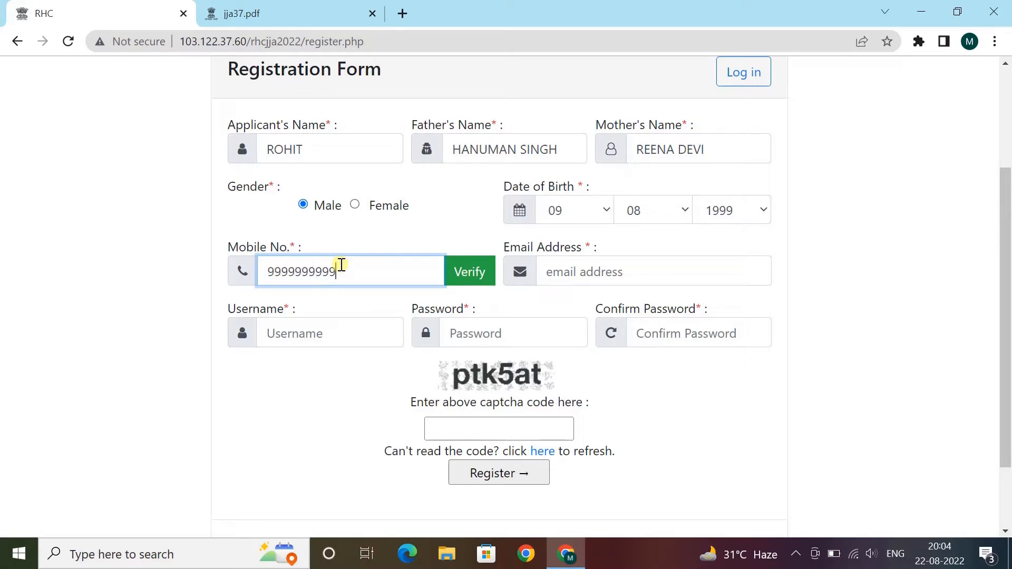
pyautogui.click(574, 271)
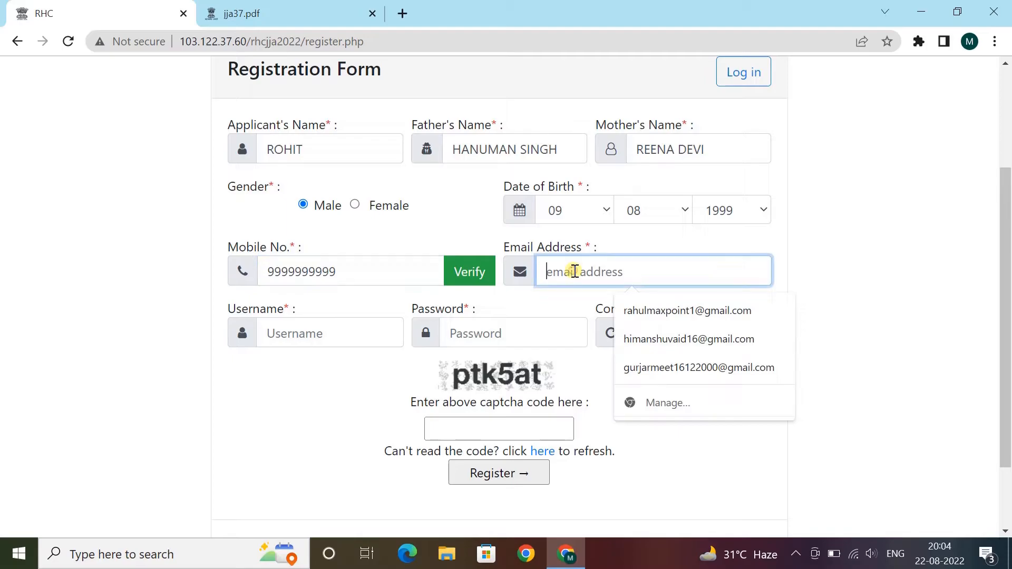
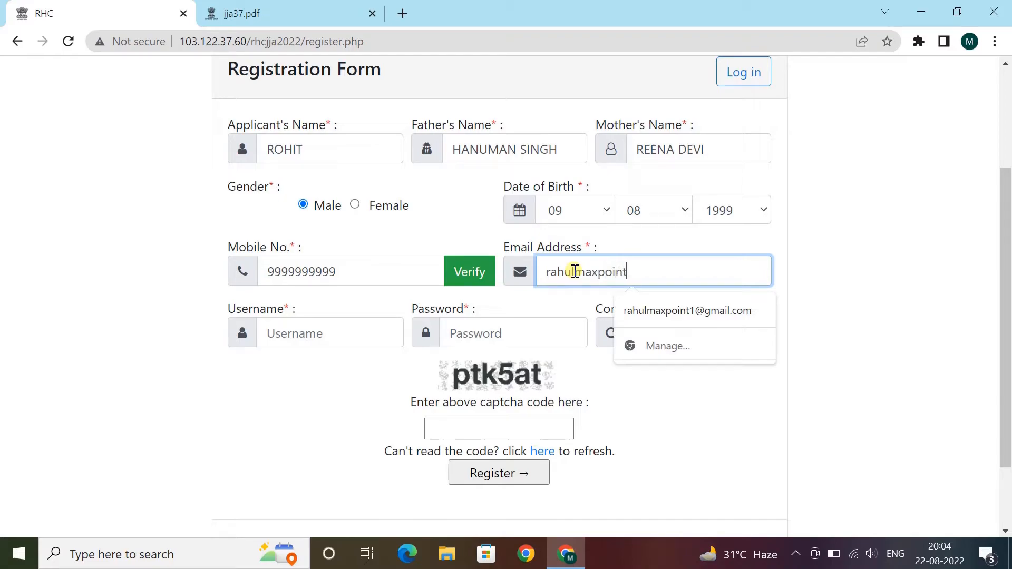
# - Enter a username, the account password and its confirmation, then focus the captcha box
pyautogui.press('Tab')
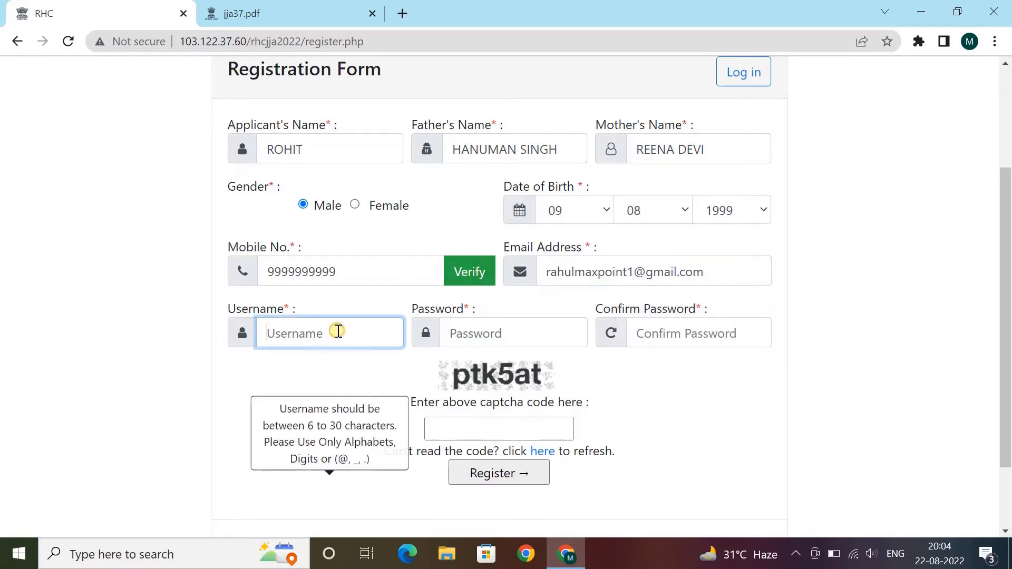
pyautogui.write('rohit21388')
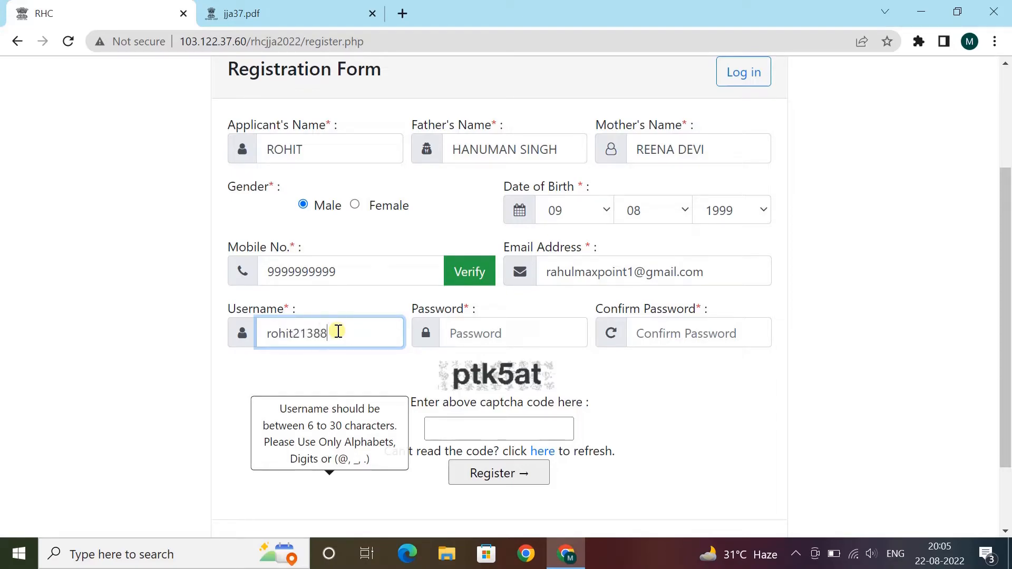
pyautogui.press('Tab')
pyautogui.write('R')
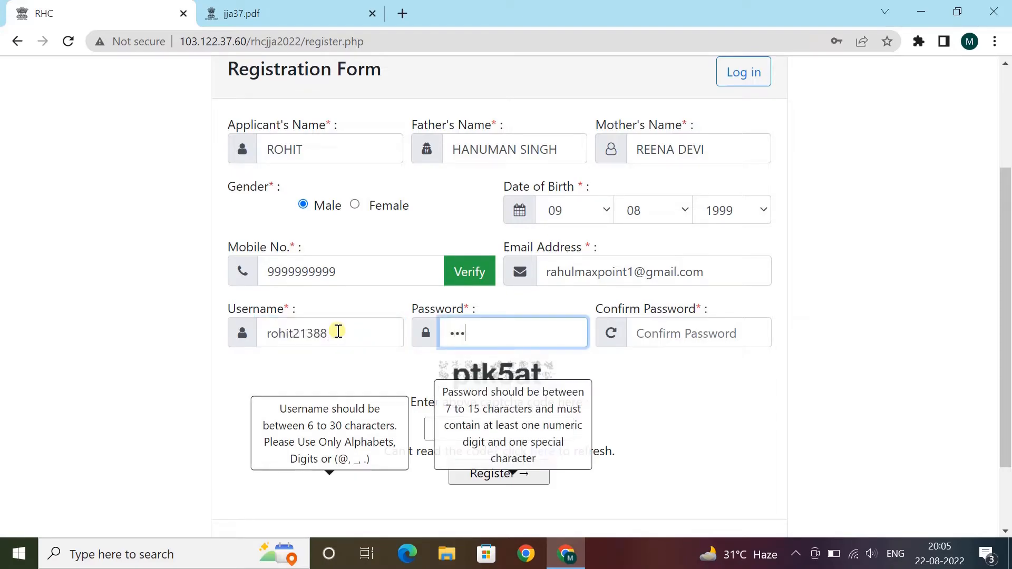
pyautogui.press('BackSpace')
pyautogui.press('BackSpace')
pyautogui.write('R')
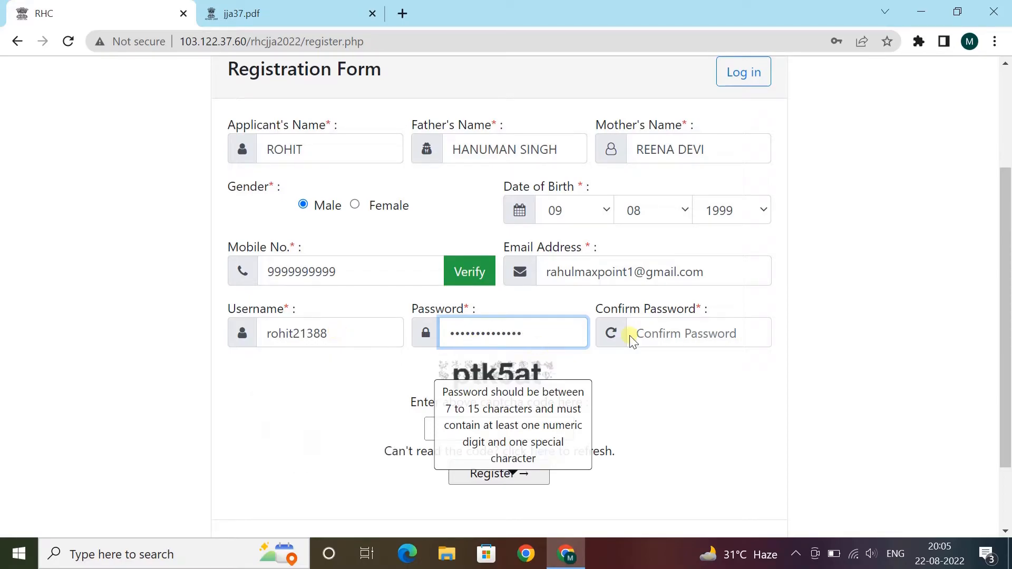
pyautogui.click(682, 330)
pyautogui.write('r')
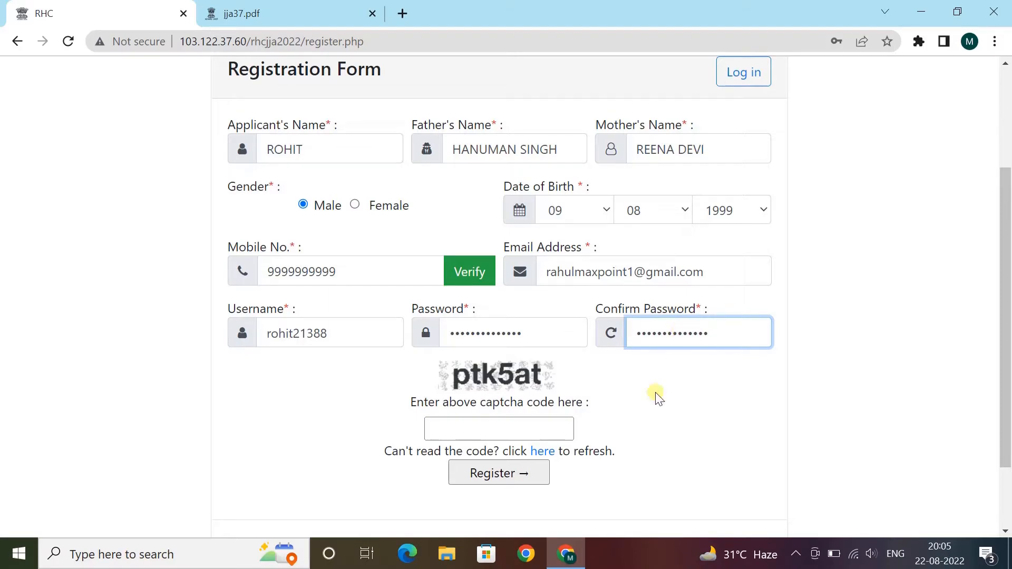
pyautogui.click(550, 427)
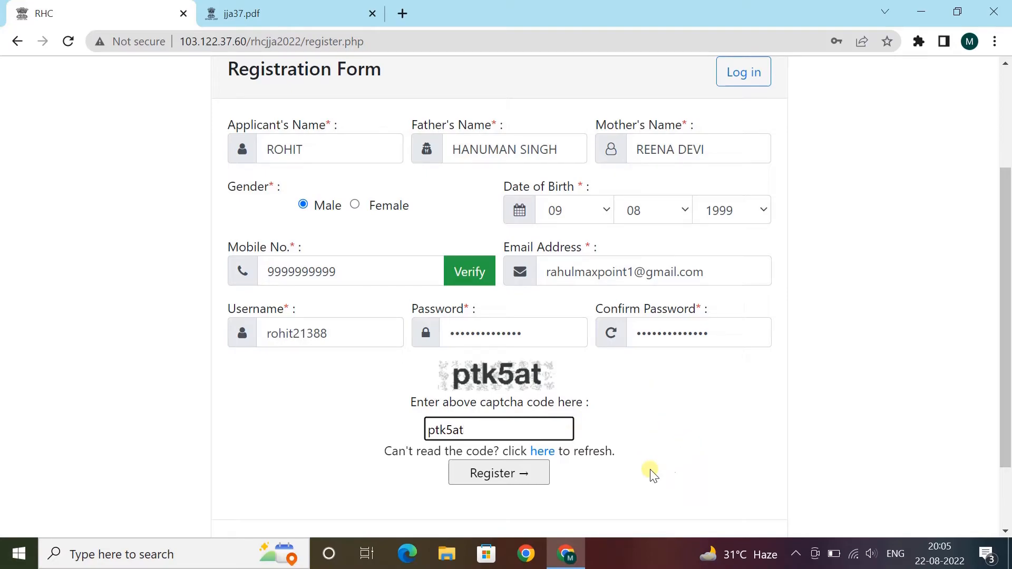
# - Confirm the registration, decline Chrome's password save, and open the prefilled enrollment form
pyautogui.click(520, 474)
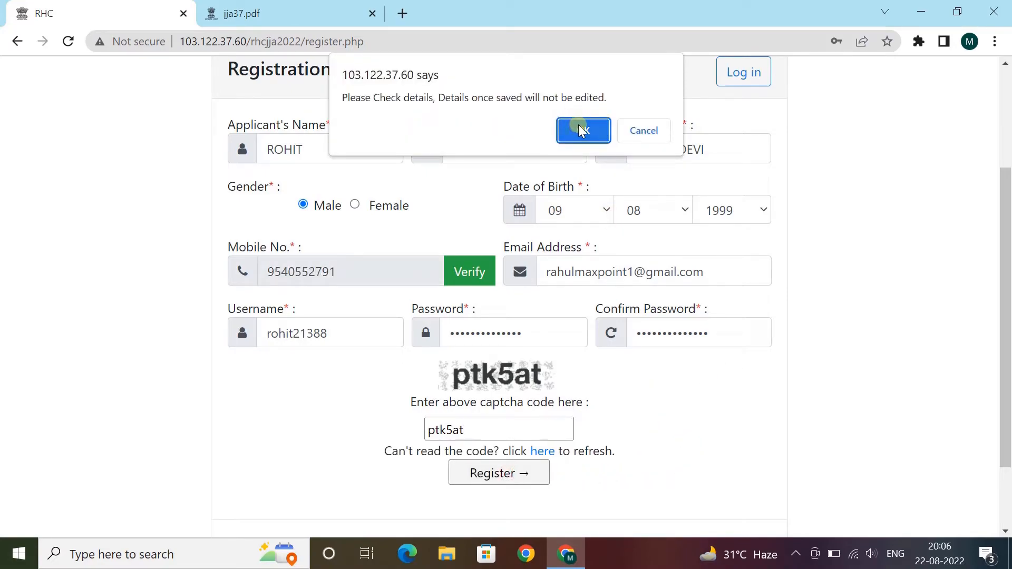
pyautogui.click(578, 128)
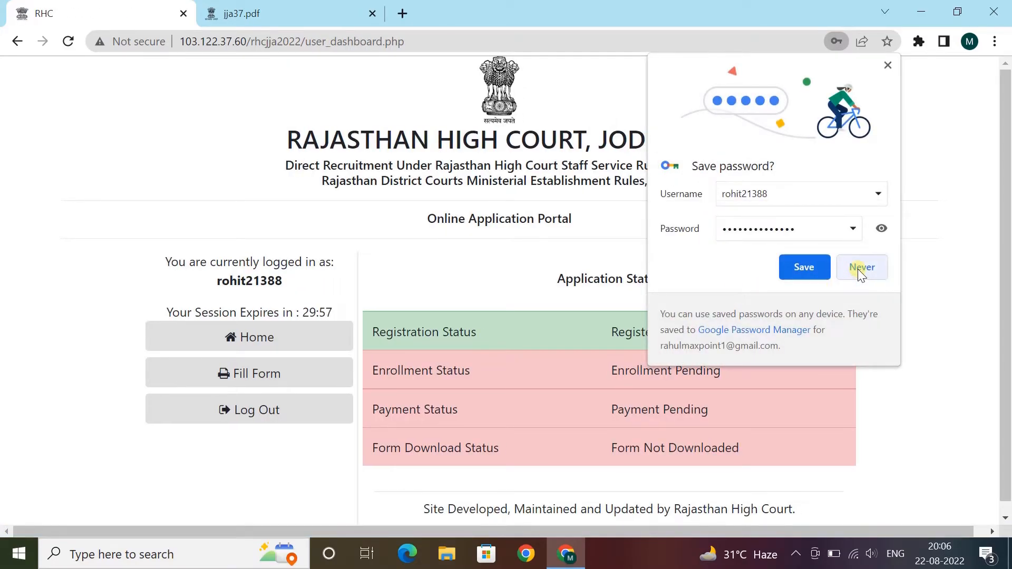
pyautogui.click(861, 268)
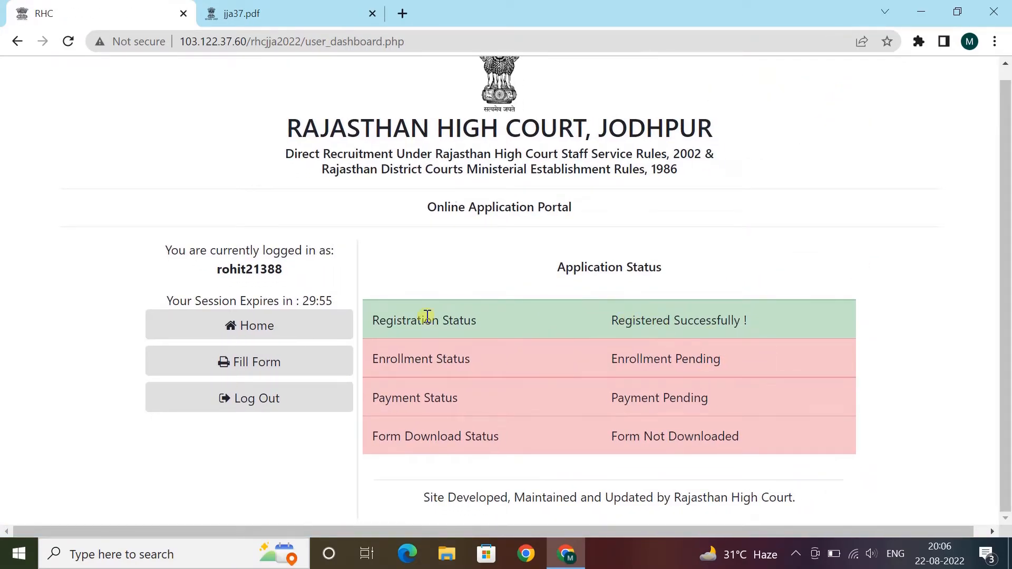
pyautogui.click(264, 361)
# - Set marital status UNMARRIED, bonafide resident OTHER_STATE and nationality CITIZEN OF INDIA
pyautogui.scroll(-4, 493, 298)
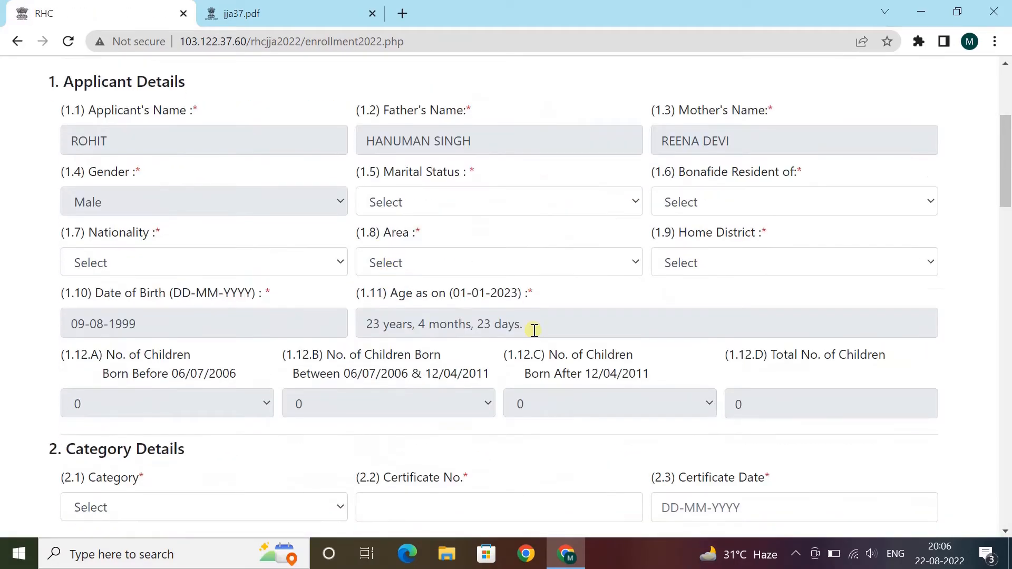
pyautogui.click(421, 212)
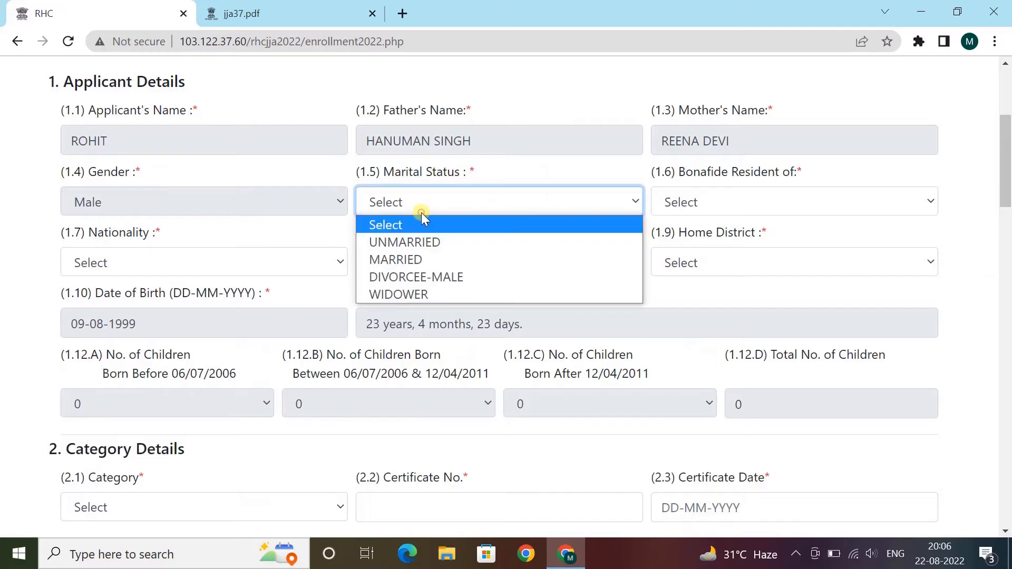
pyautogui.click(416, 244)
pyautogui.click(702, 195)
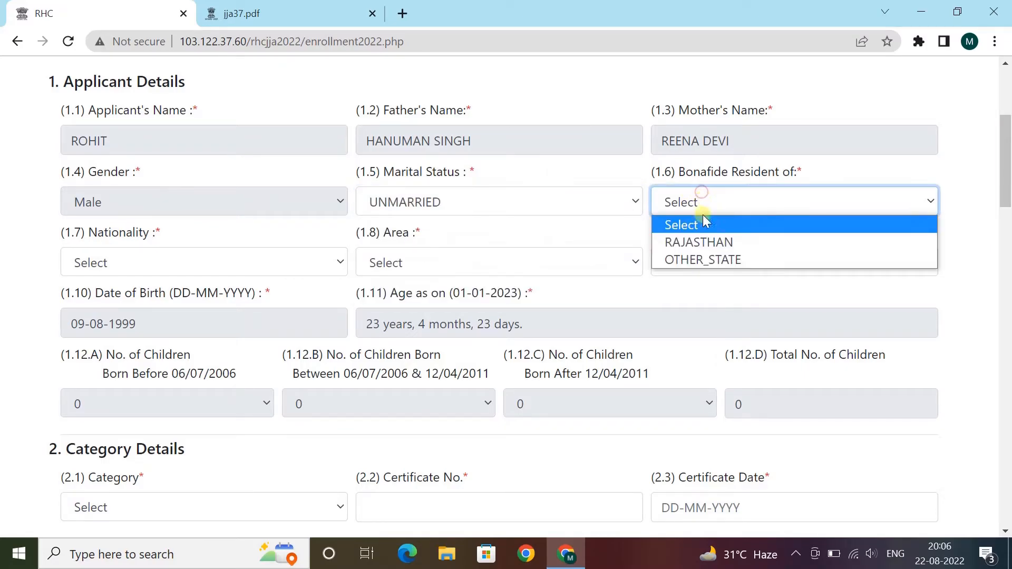
pyautogui.click(694, 257)
pyautogui.click(203, 261)
pyautogui.click(172, 303)
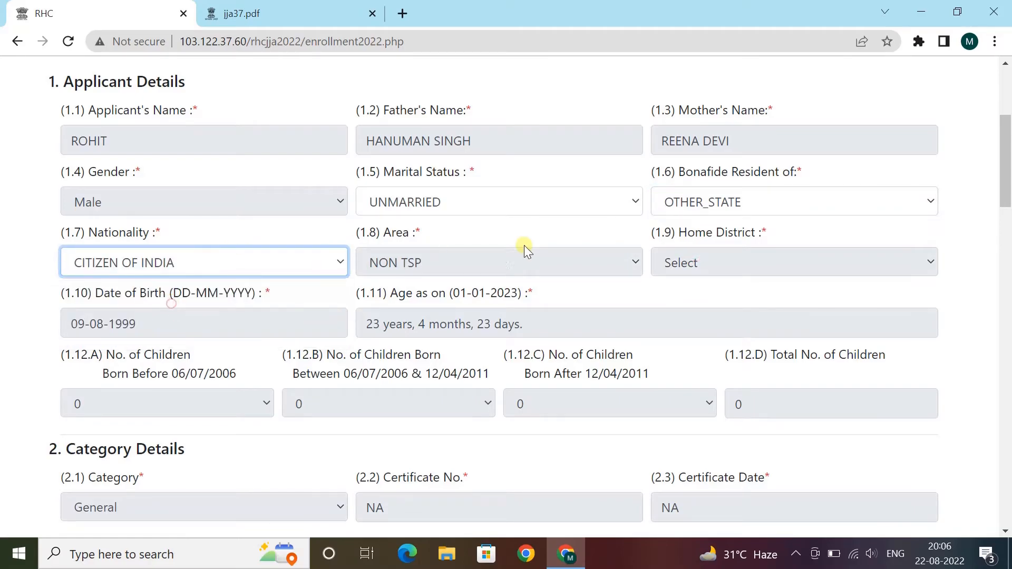
# - Answer NO for Person with Disabilities
pyautogui.scroll(-1, 246, 252)
pyautogui.scroll(-2, 246, 252)
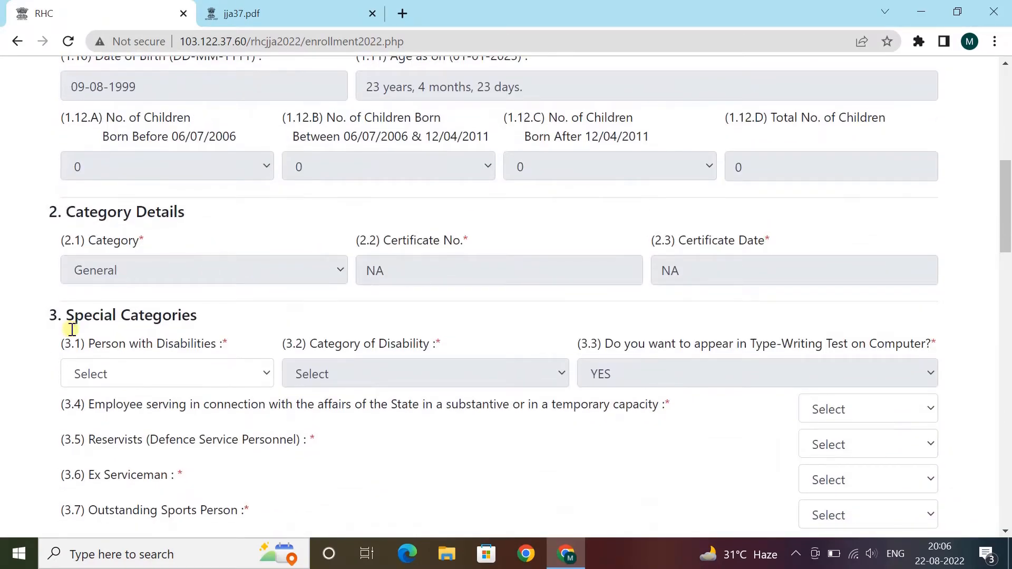
pyautogui.scroll(-2, 296, 274)
pyautogui.click(212, 215)
pyautogui.click(101, 273)
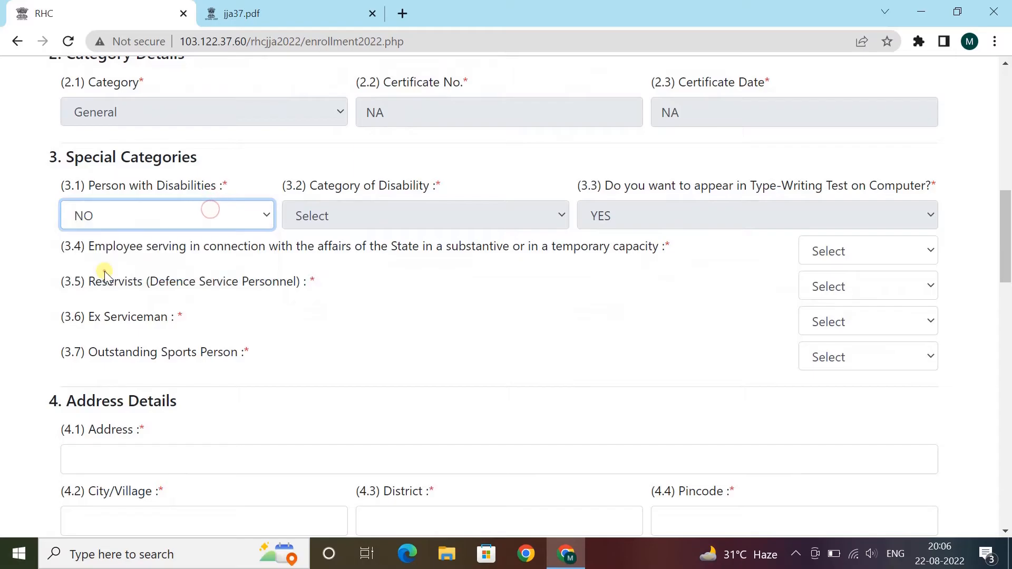
pyautogui.scroll(-1, 176, 165)
# - Answer NO for state employee, Reservists, Ex Serviceman and Outstanding Sports Person
pyautogui.click(836, 174)
pyautogui.click(848, 229)
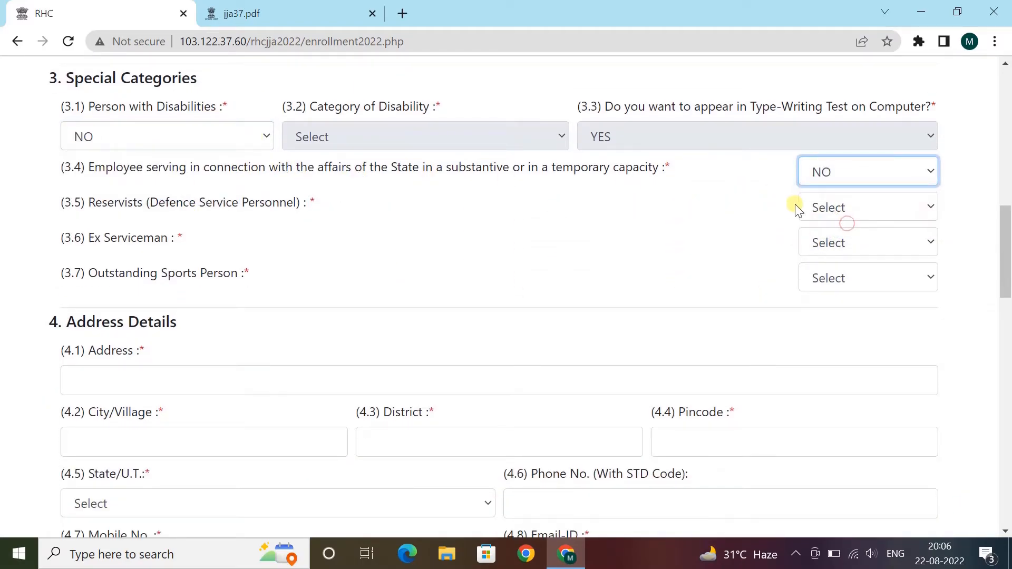
pyautogui.click(868, 212)
pyautogui.click(839, 265)
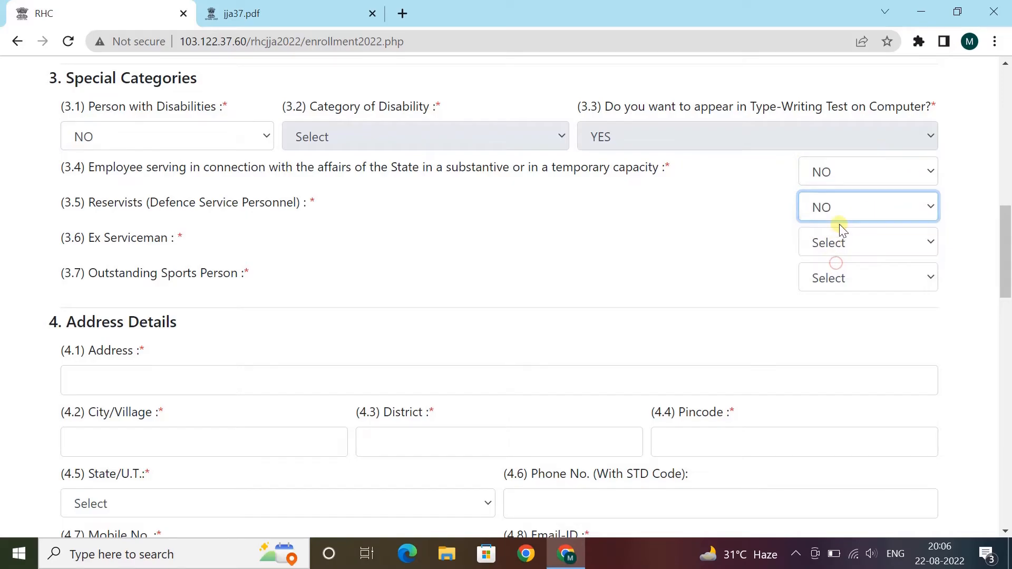
pyautogui.click(839, 240)
pyautogui.click(838, 301)
pyautogui.click(839, 276)
pyautogui.click(834, 336)
pyautogui.scroll(-3, 373, 295)
pyautogui.scroll(3, 233, 296)
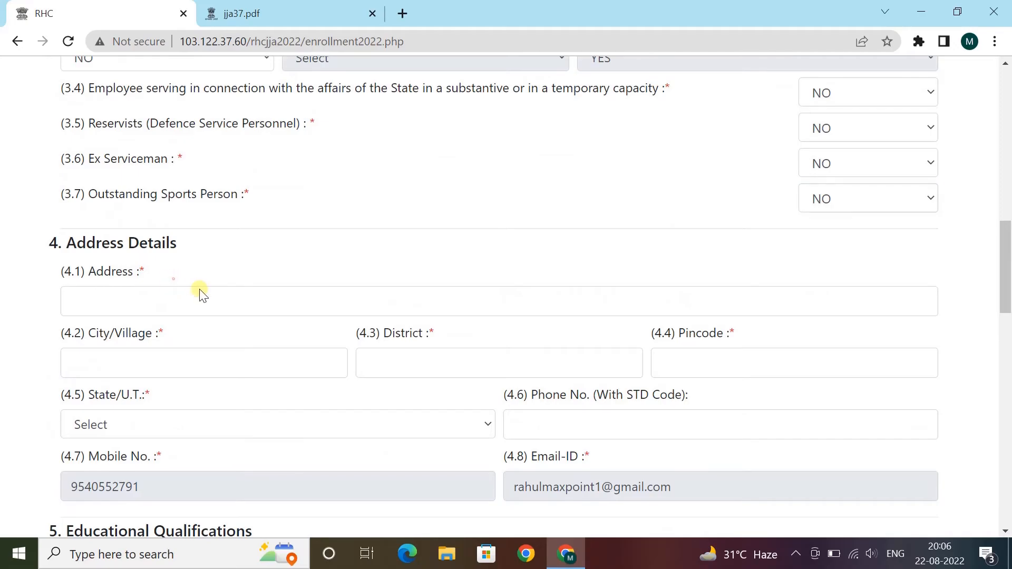
# - Enter the applicant's postal address, city, district and pincode in Address Details
pyautogui.scroll(-3, 228, 300)
pyautogui.click(137, 140)
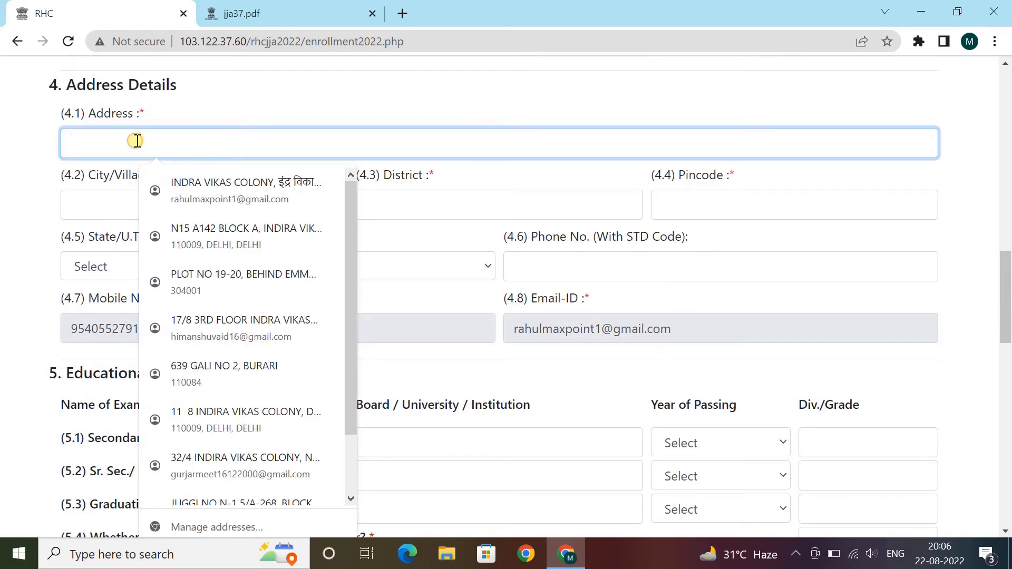
pyautogui.write('MAX POINT')
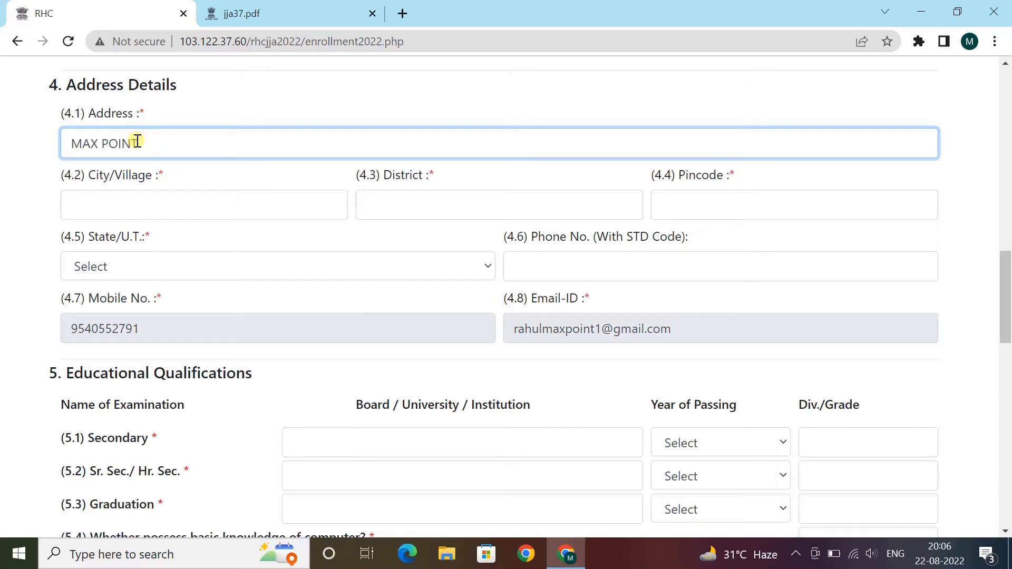
pyautogui.press('Tab')
pyautogui.write('DELI')
pyautogui.press('BackSpace')
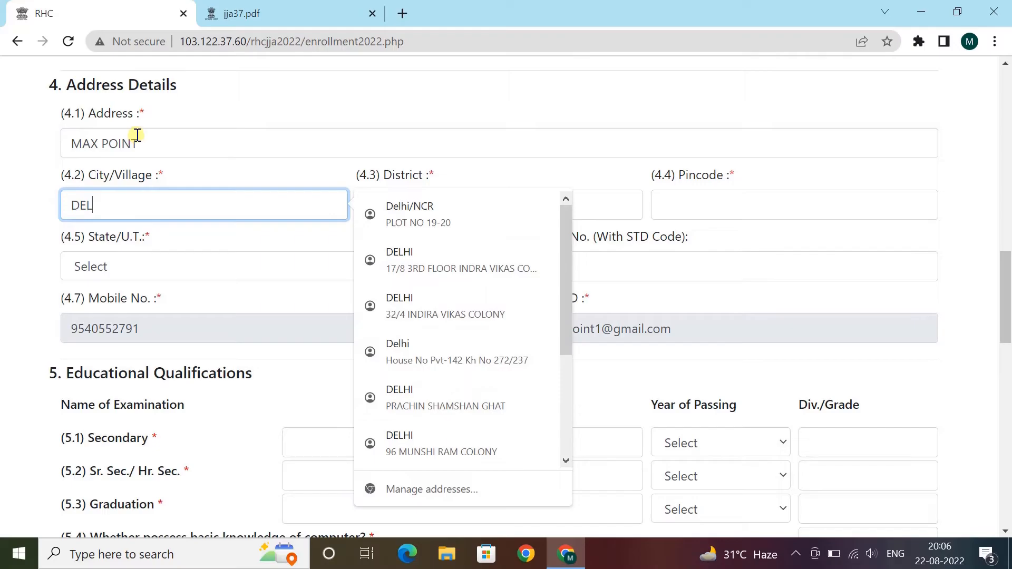
pyautogui.press('Tab')
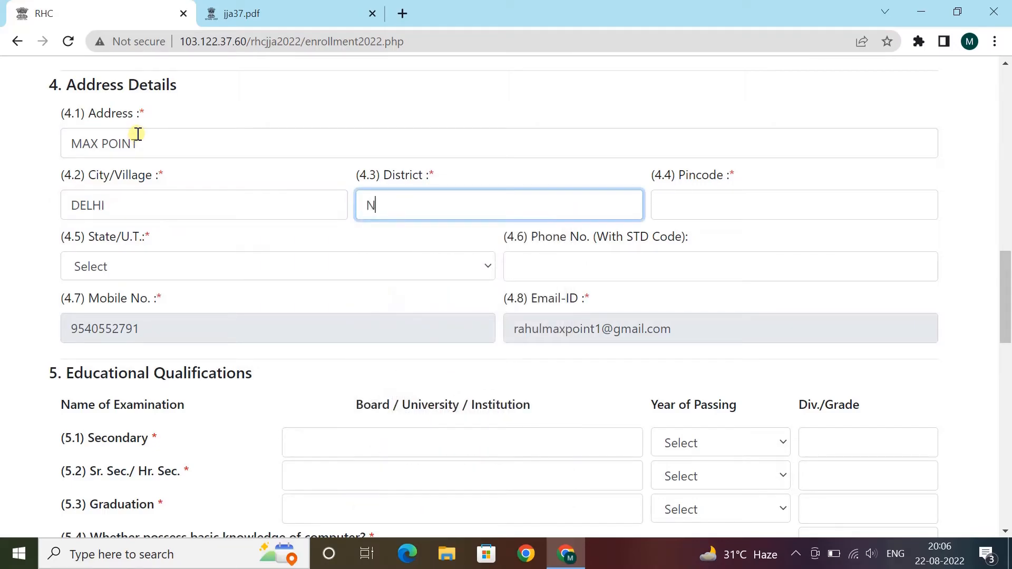
pyautogui.write('NORTH WEST')
pyautogui.press('Tab')
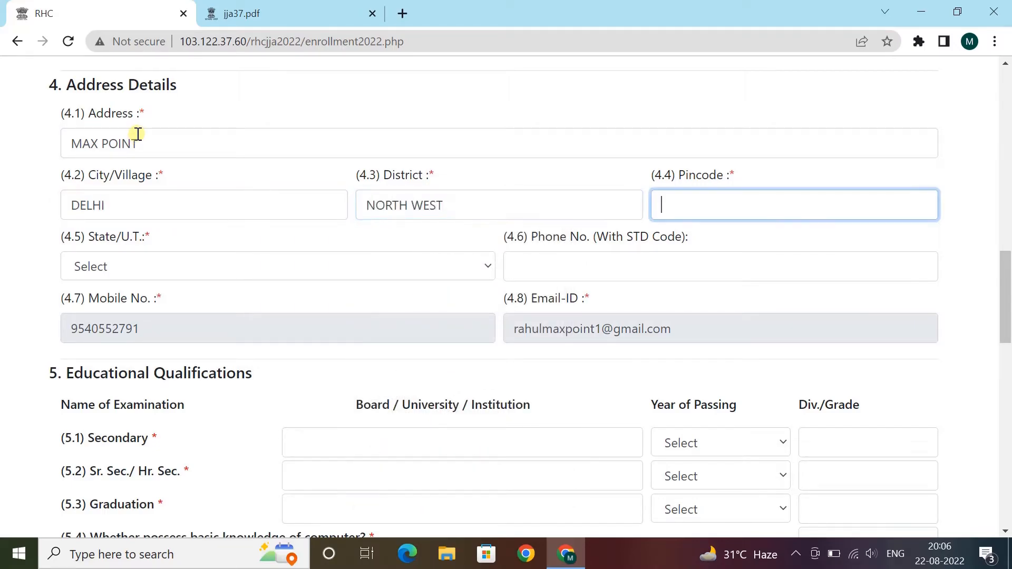
pyautogui.write('110009')
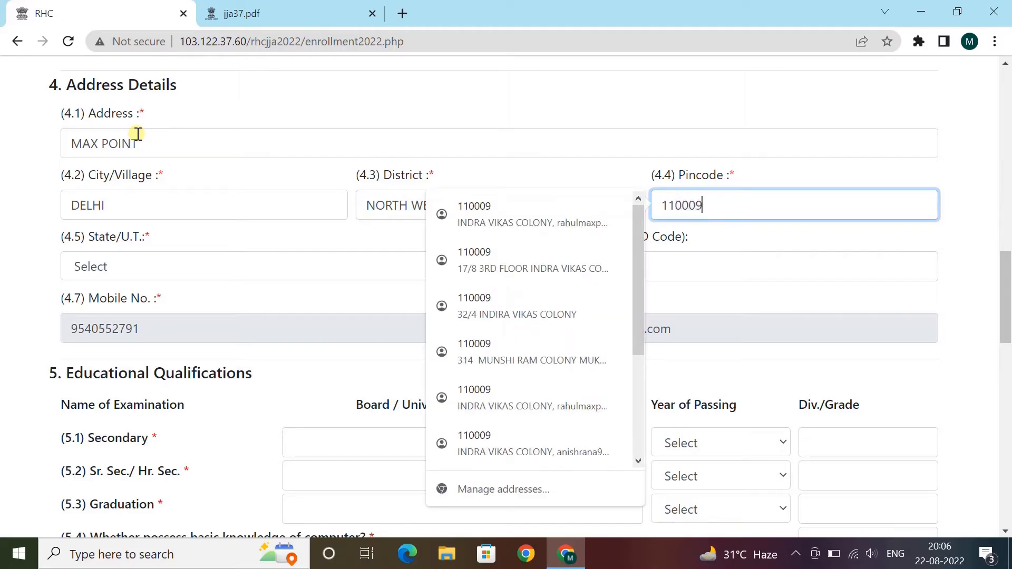
# - Select DELHI as the State/U.T. and move to the optional phone field
pyautogui.click(151, 268)
pyautogui.write('de')
pyautogui.click(151, 264)
pyautogui.click(527, 263)
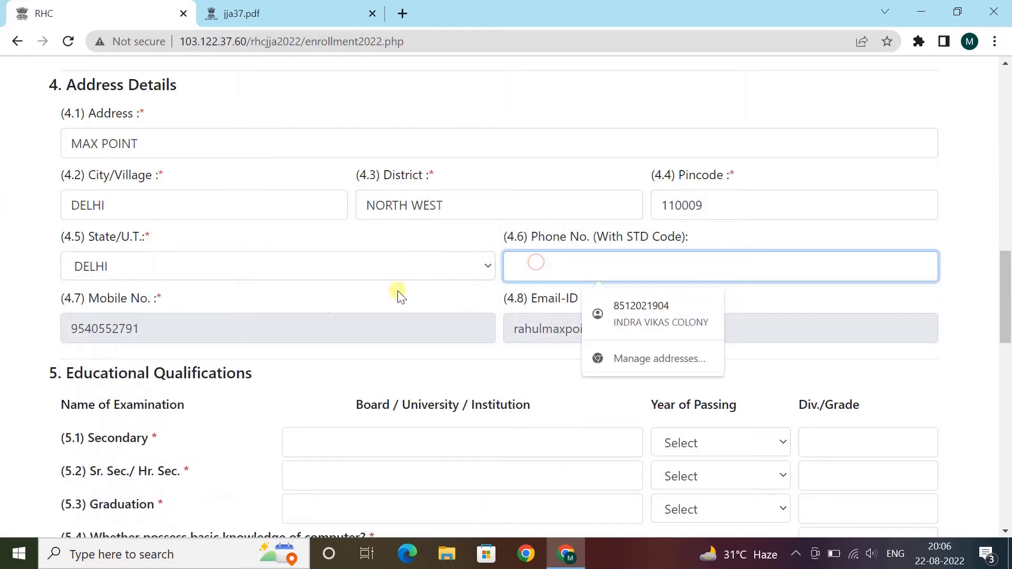
pyautogui.scroll(-5, 350, 235)
# - Fill the Secondary row with board CBSE, passing year 2013 and 1ST division
pyautogui.click(335, 118)
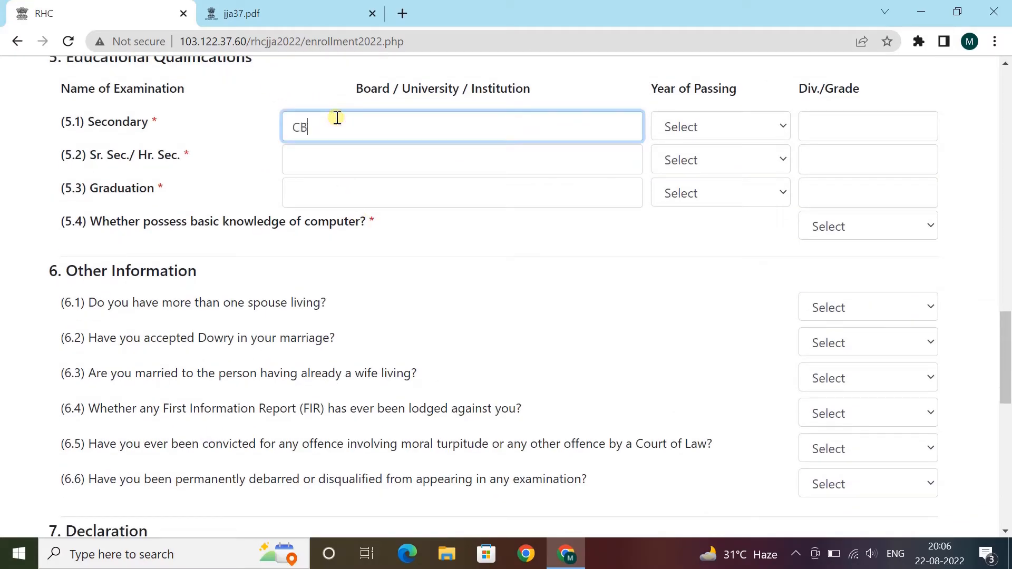
pyautogui.write('CBSE')
pyautogui.press('Tab')
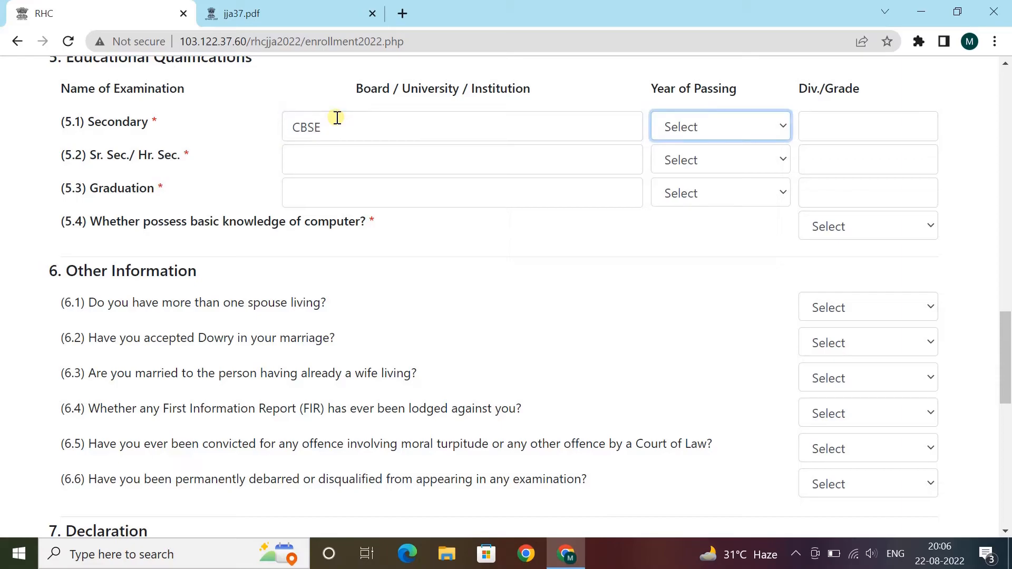
pyautogui.click(732, 138)
pyautogui.write('2013')
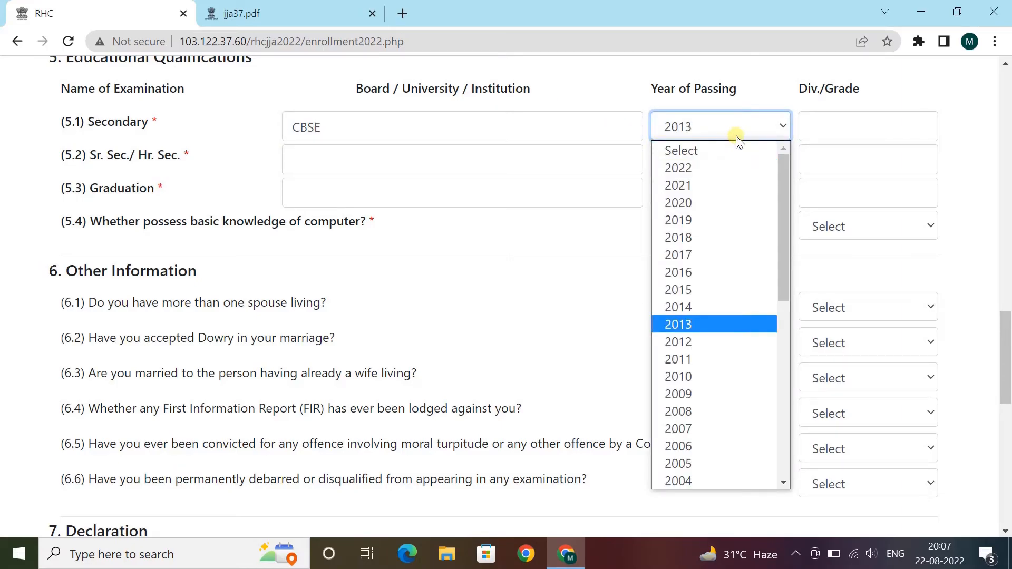
pyautogui.click(857, 132)
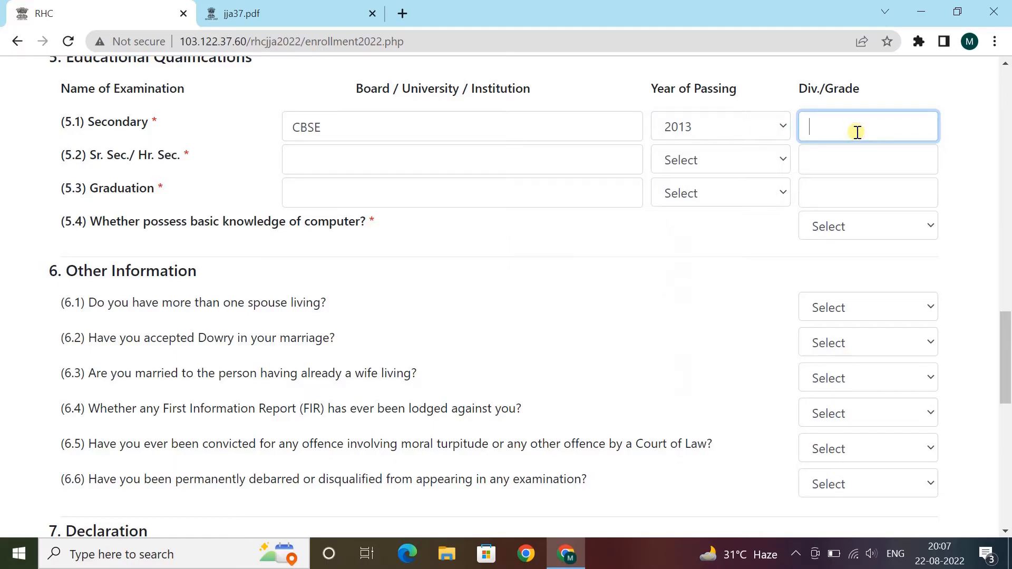
pyautogui.press('Tab')
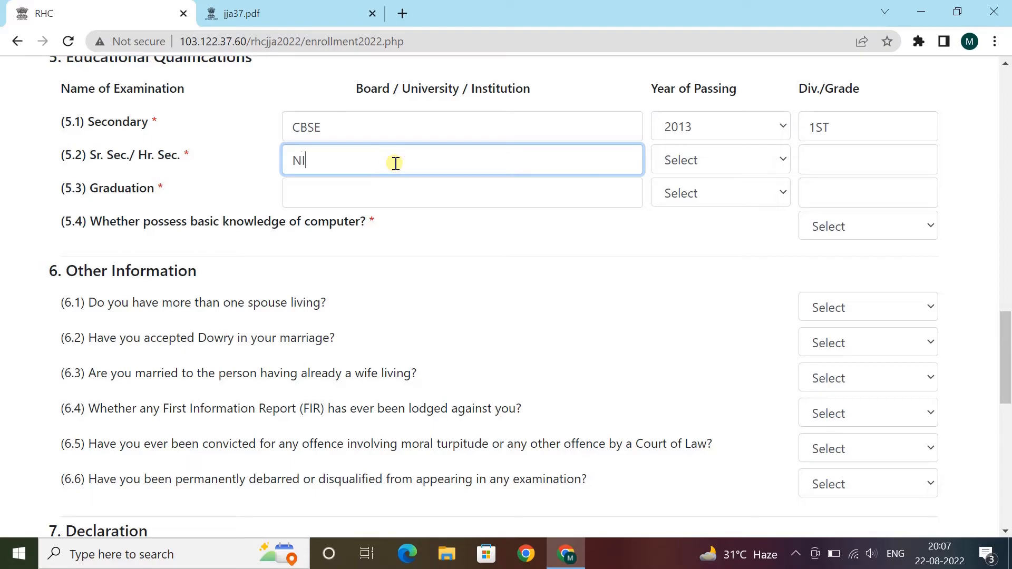
# - Fill the Sr. Sec. row with NIOS, passing year 2015 and 1ST division
pyautogui.click(718, 166)
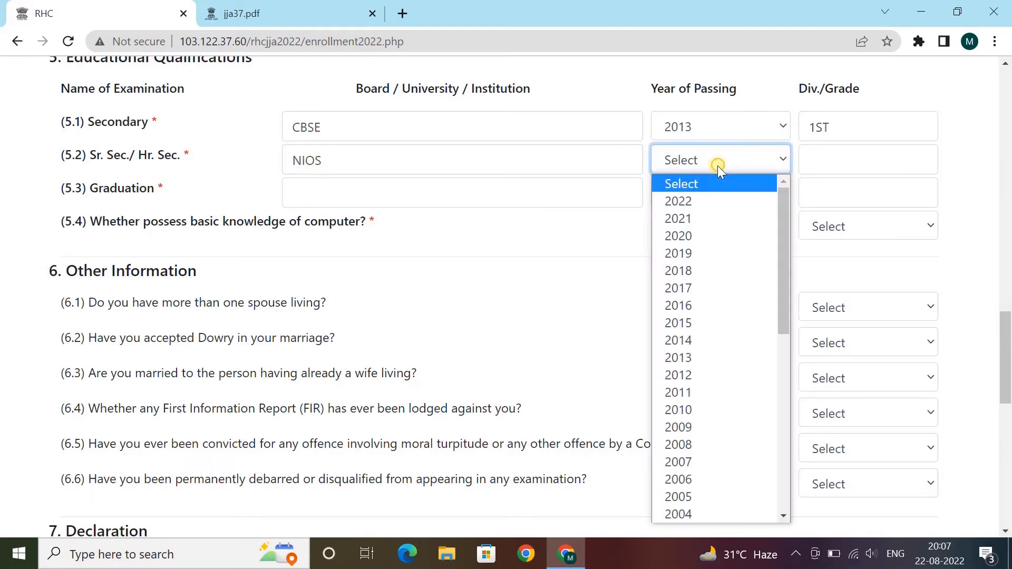
pyautogui.write('2015')
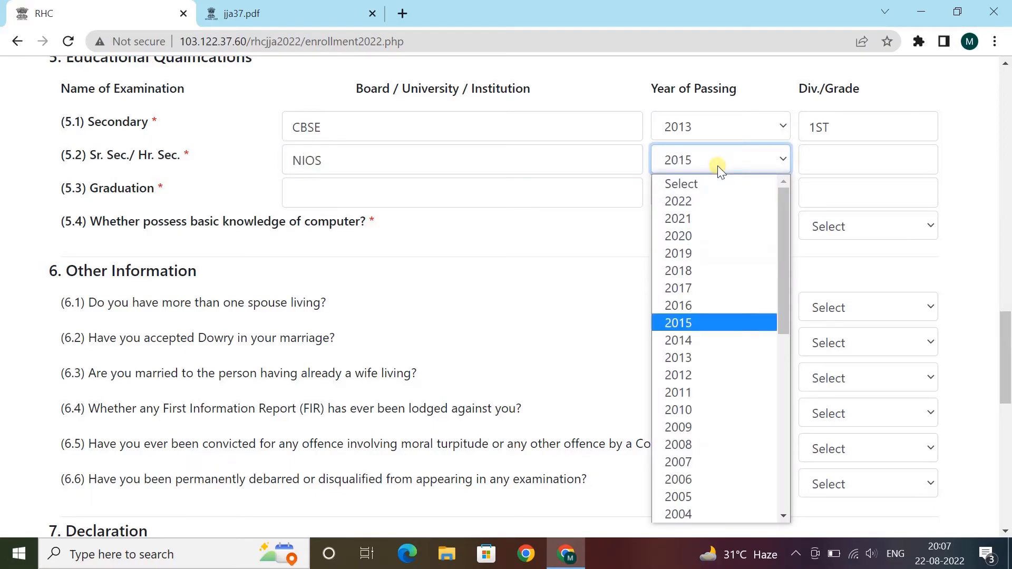
pyautogui.click(717, 165)
pyautogui.click(873, 170)
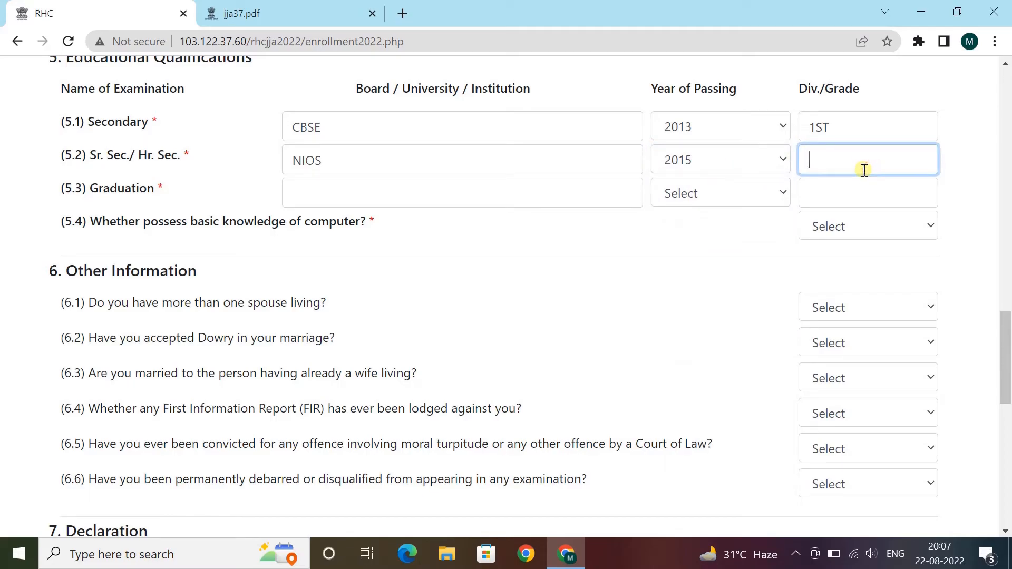
# - Fill the Graduation row with UNIVERSITY OF DELHI, passing year 2019 and 1ST division
pyautogui.click(428, 197)
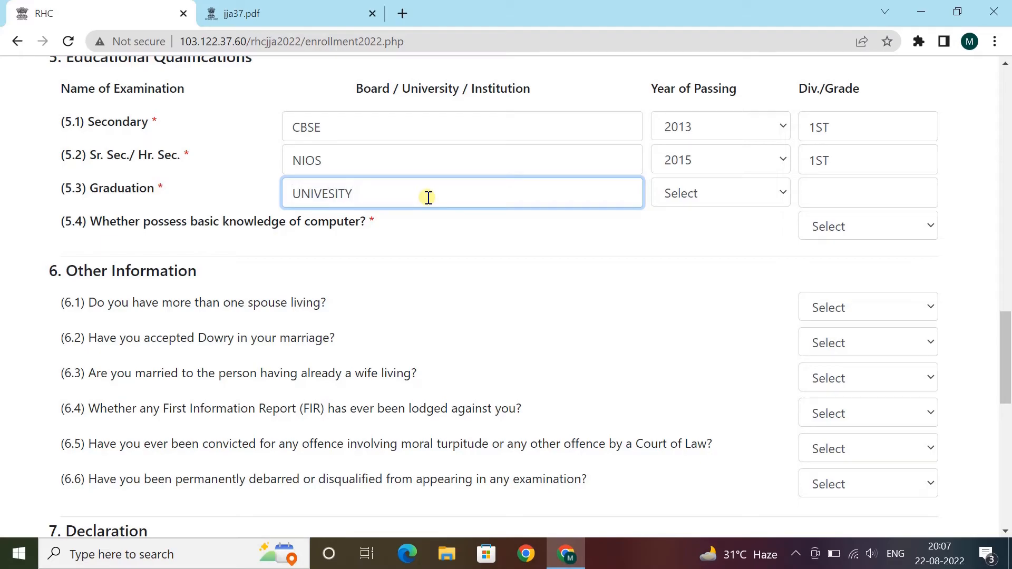
pyautogui.press('Left')
pyautogui.write('R')
pyautogui.press('Tab')
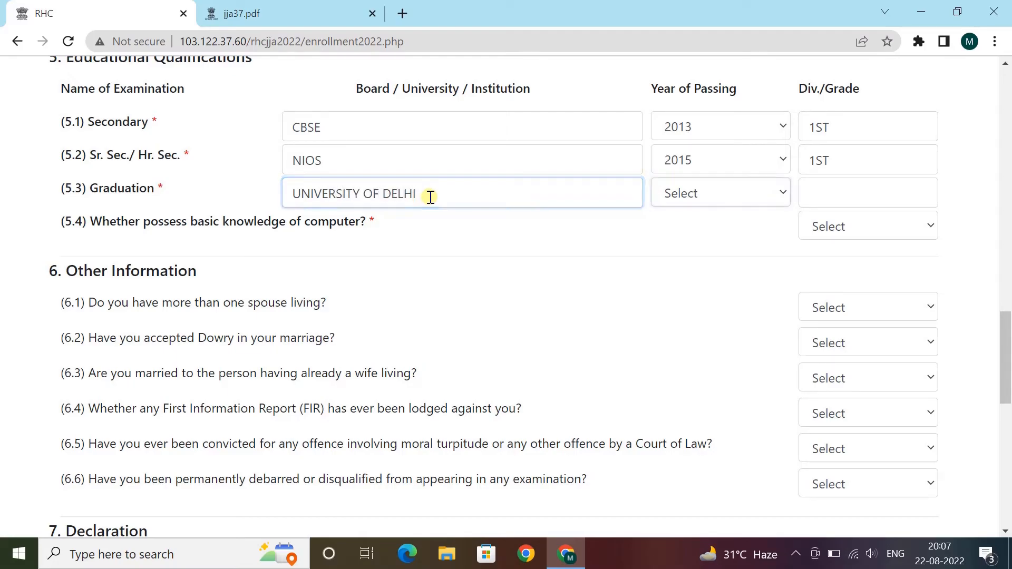
pyautogui.click(696, 194)
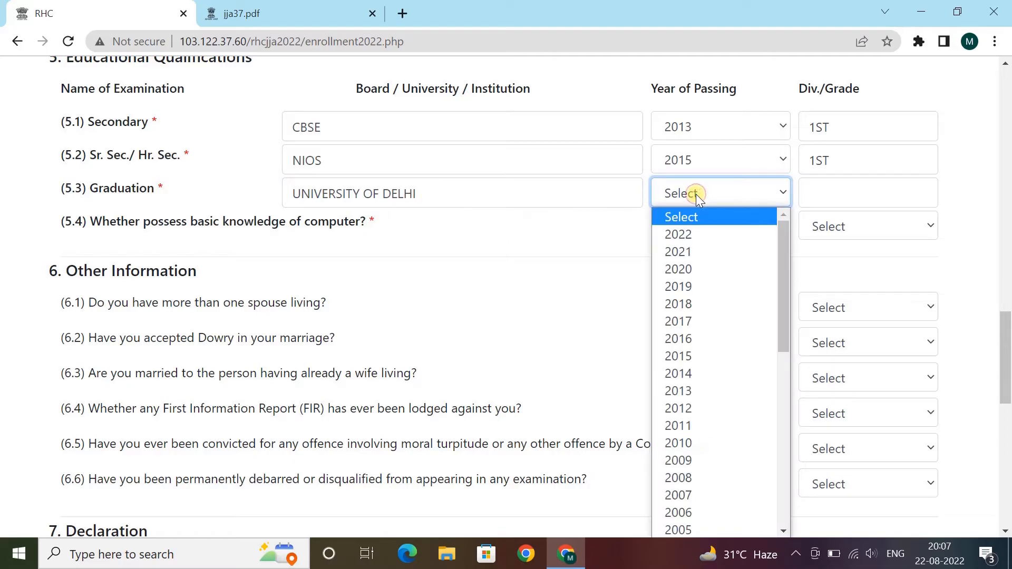
pyautogui.press('Down')
pyautogui.press('Down')
pyautogui.press('Down')
pyautogui.press('Down')
pyautogui.press('Return')
pyautogui.click(829, 200)
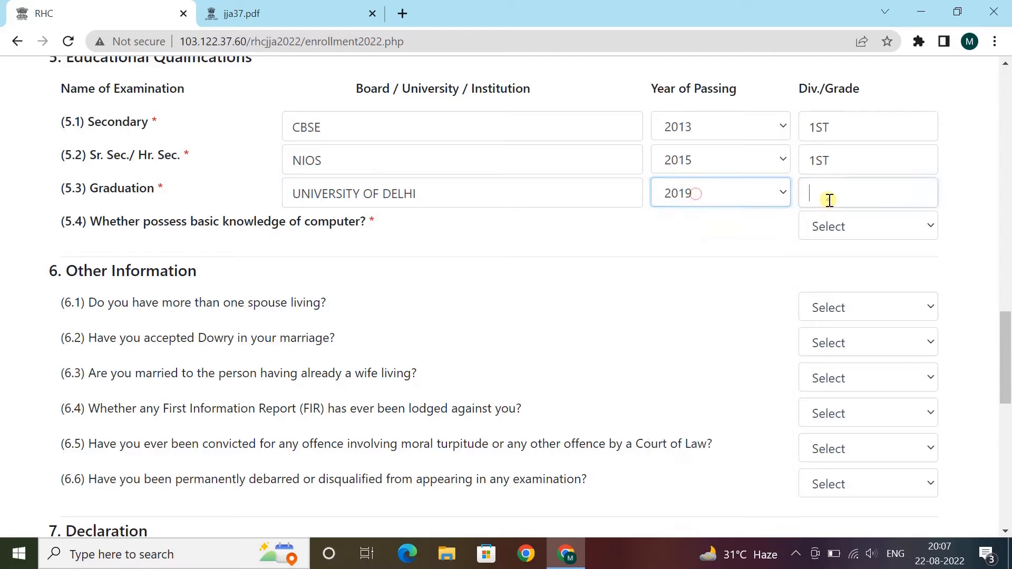
pyautogui.press('Tab')
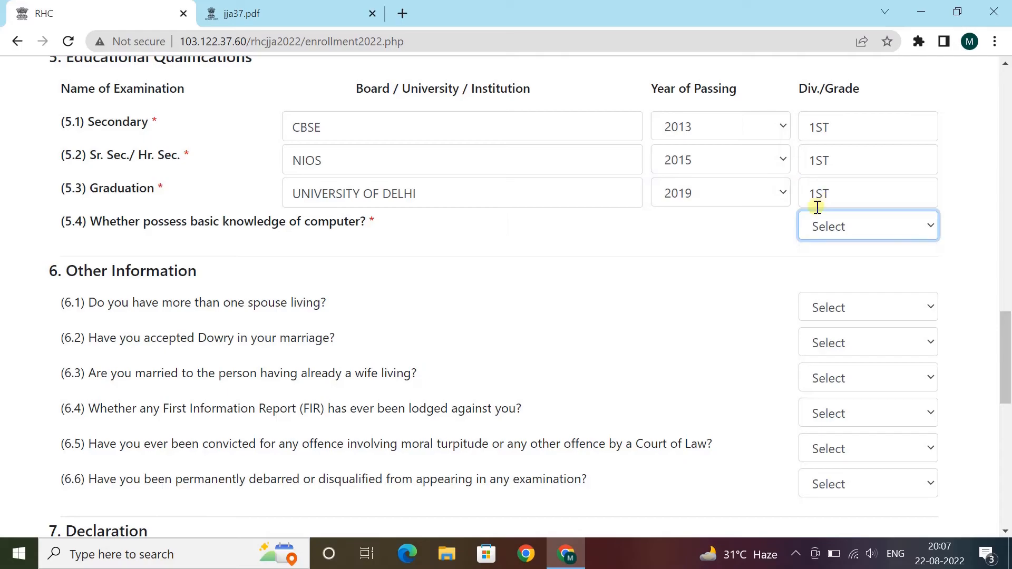
pyautogui.moveTo(149, 221); pyautogui.dragTo(316, 233)
pyautogui.click(349, 226)
pyautogui.click(879, 227)
# - Answer YES to computer knowledge and NO to Other Information questions 6.1–6.3
pyautogui.click(840, 267)
pyautogui.scroll(-1, 622, 259)
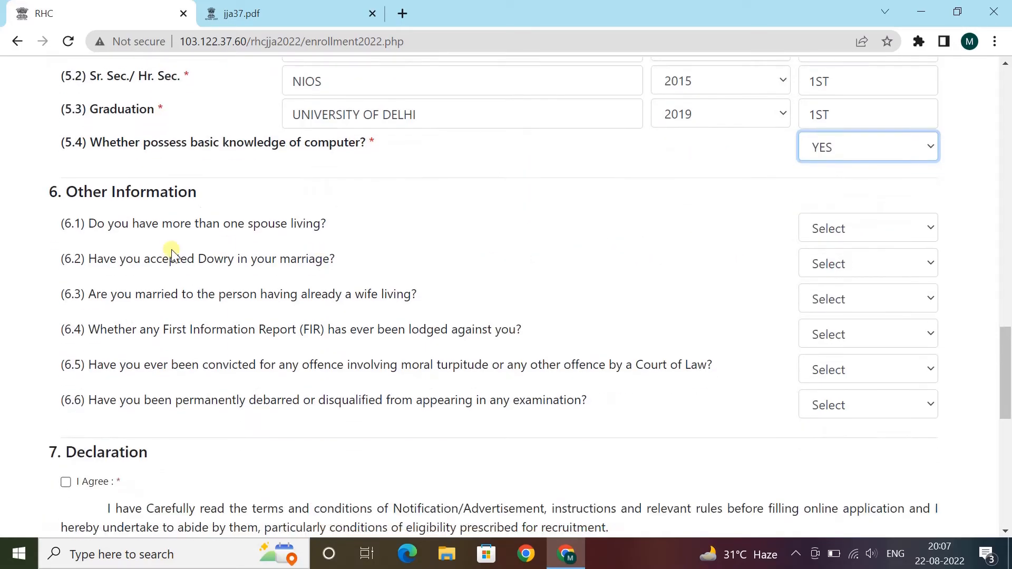
pyautogui.click(832, 230)
pyautogui.click(828, 284)
pyautogui.click(826, 264)
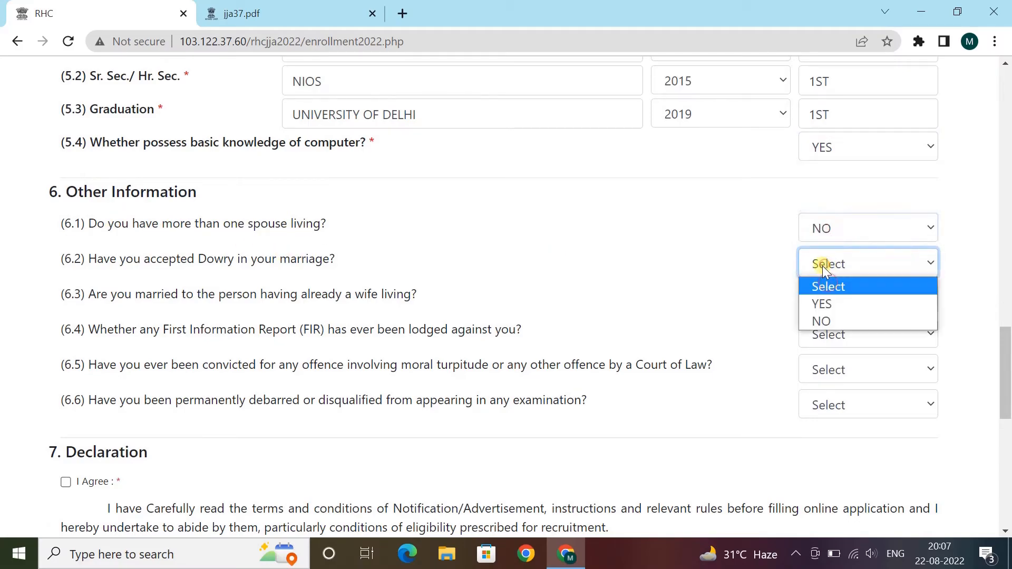
pyautogui.click(823, 320)
pyautogui.click(827, 323)
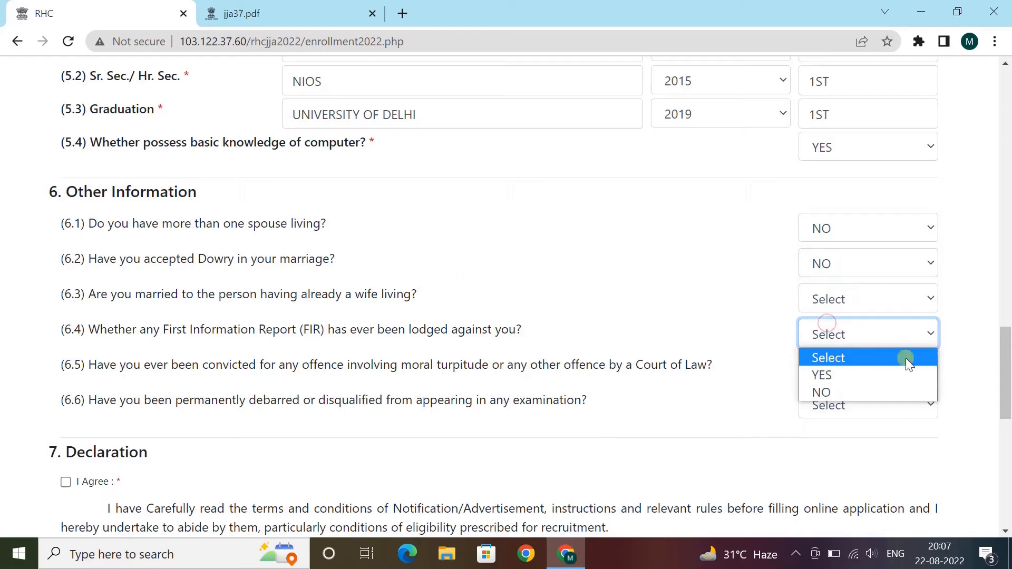
pyautogui.click(834, 299)
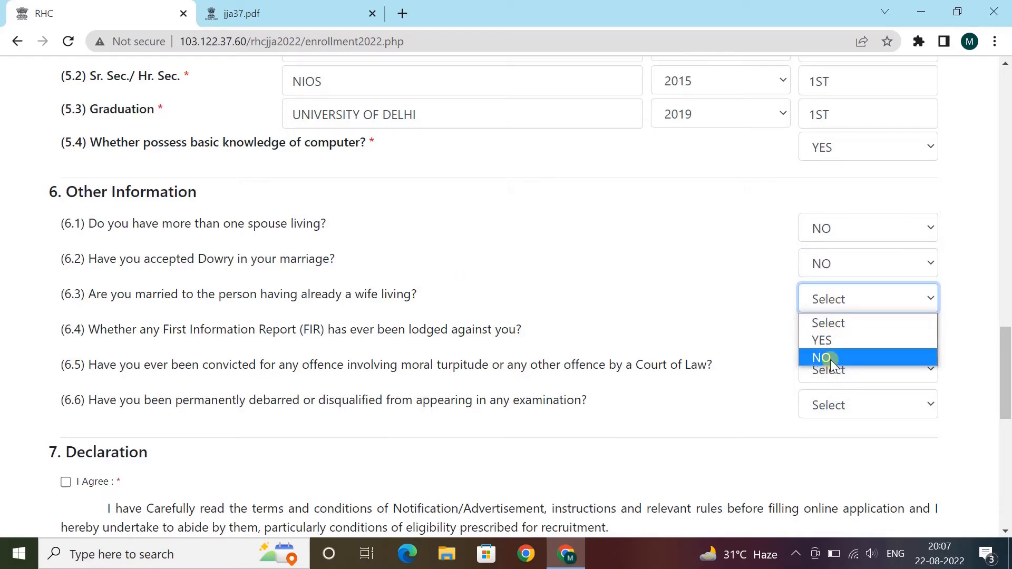
pyautogui.click(822, 357)
# - Answer NO to the FIR, conviction and debarment questions (6.4–6.6)
pyautogui.click(843, 322)
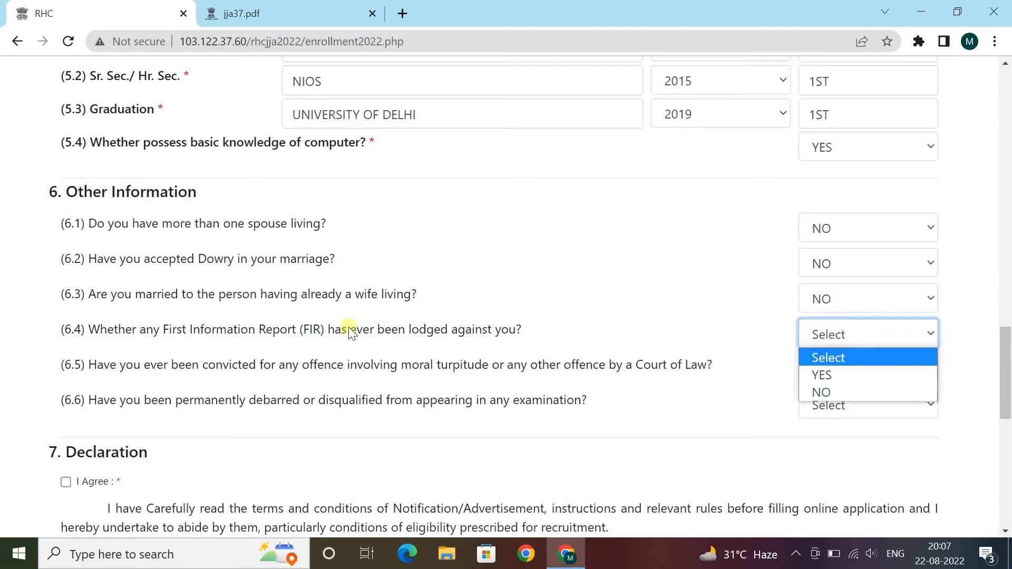
pyautogui.click(831, 400)
pyautogui.click(849, 370)
pyautogui.click(847, 425)
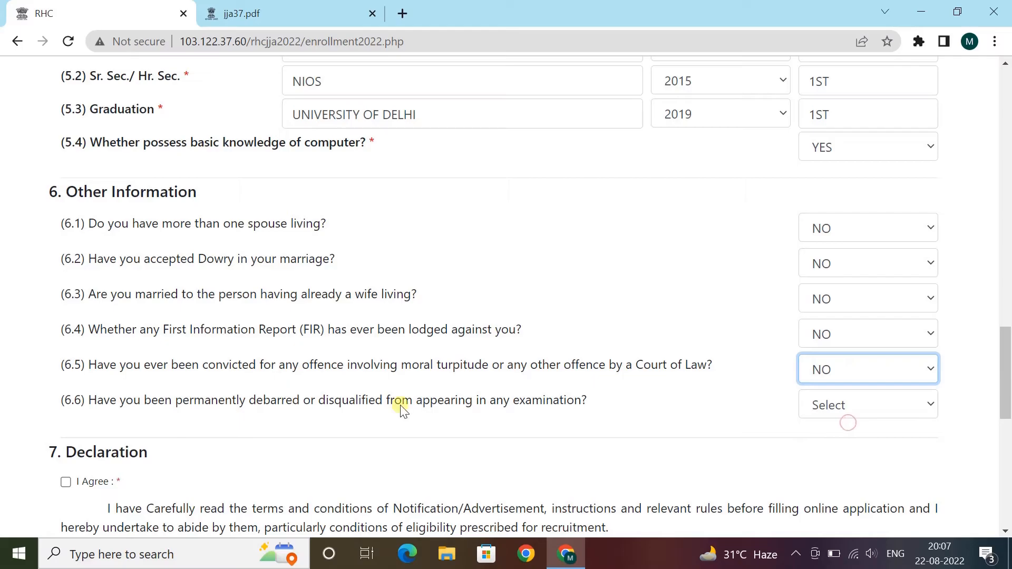
pyautogui.click(848, 405)
pyautogui.click(823, 464)
# - Agree to the declaration and enter DELHI as the Place
pyautogui.scroll(-5, 531, 409)
pyautogui.click(66, 245)
pyautogui.scroll(-3, 192, 282)
pyautogui.click(253, 278)
pyautogui.write('DELHI')
pyautogui.press('Tab')
pyautogui.scroll(-3, 199, 271)
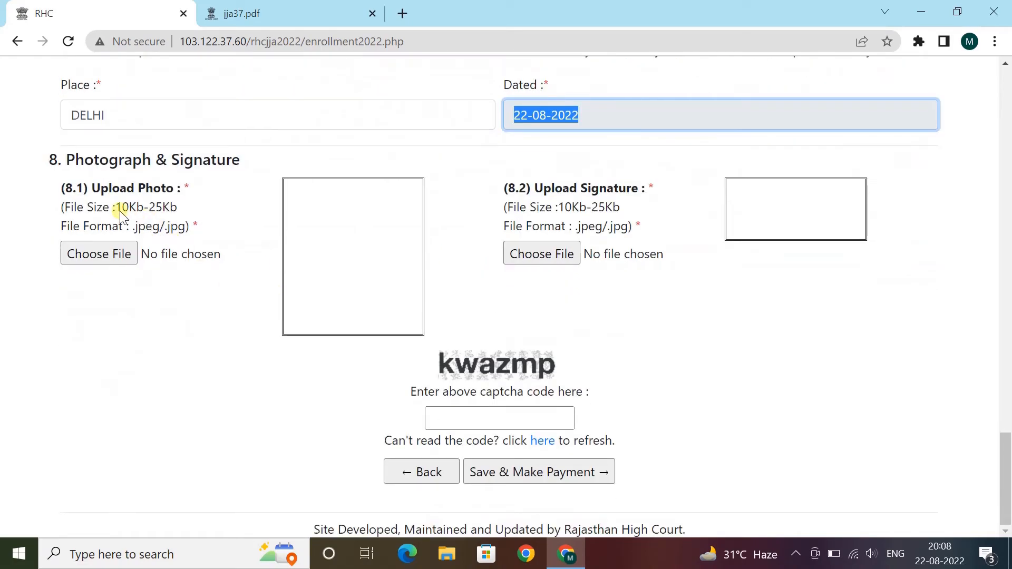
# - Upload PIC1 as the applicant photograph and SIN as the signature
pyautogui.click(198, 258)
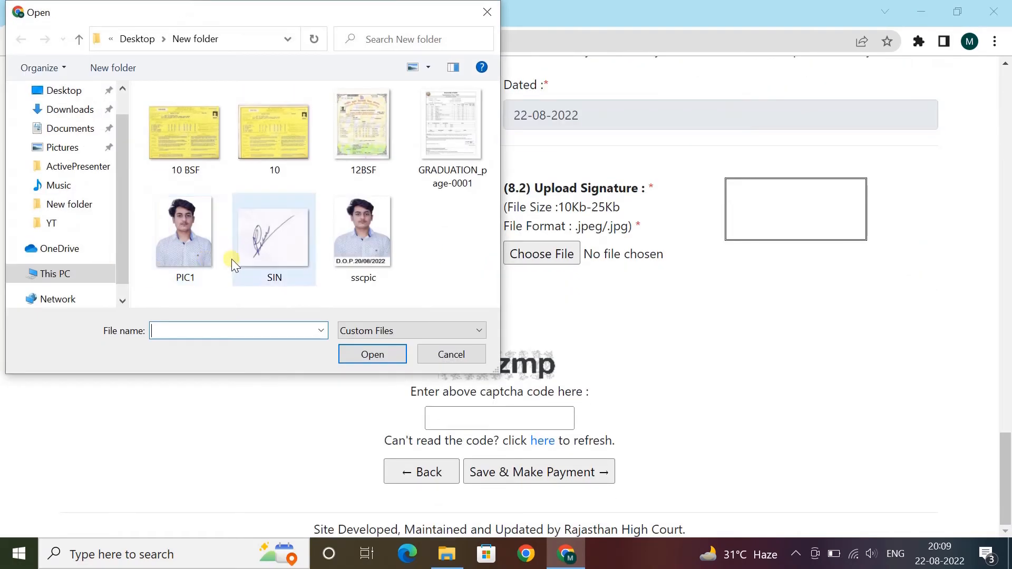
pyautogui.click(191, 275)
pyautogui.click(387, 353)
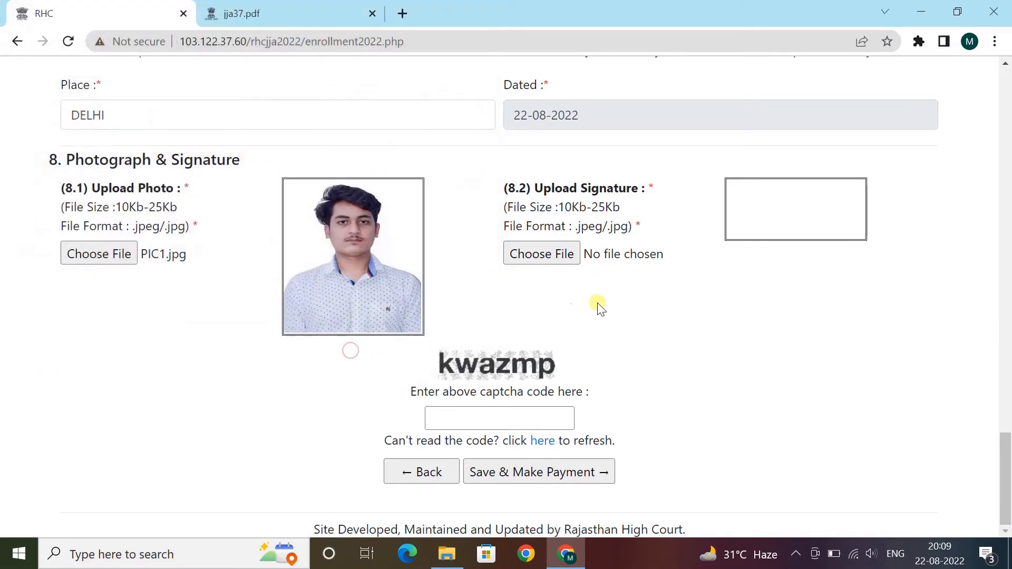
pyautogui.click(554, 254)
pyautogui.click(238, 254)
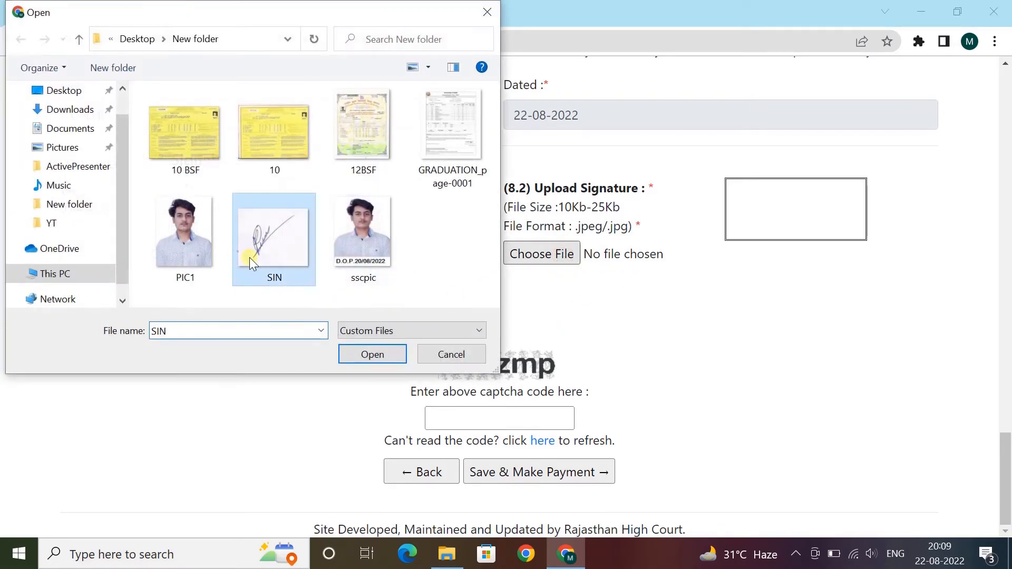
pyautogui.click(370, 352)
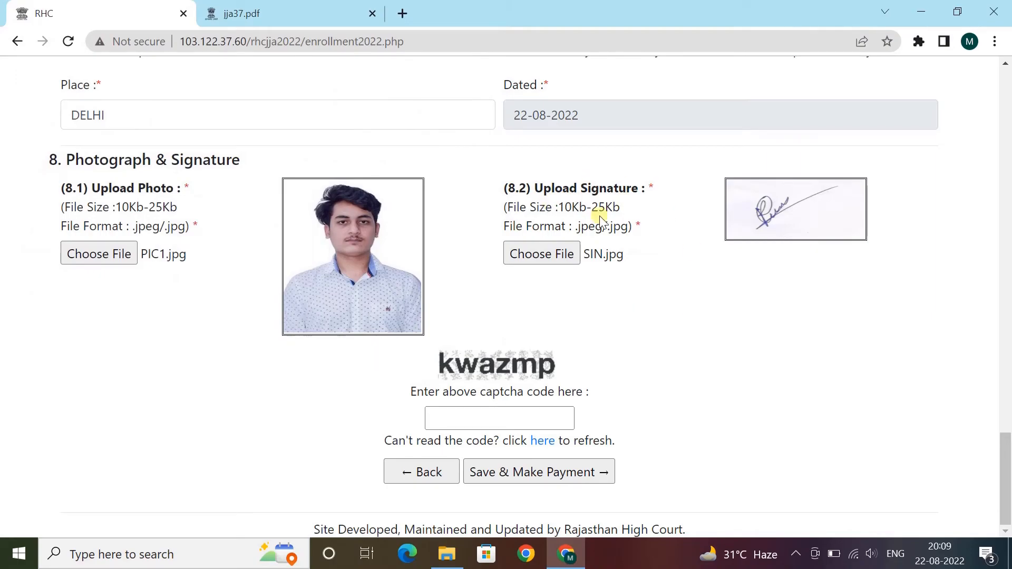
# - Enter the captcha, choose Save & Make Payment, and confirm the save
pyautogui.click(554, 410)
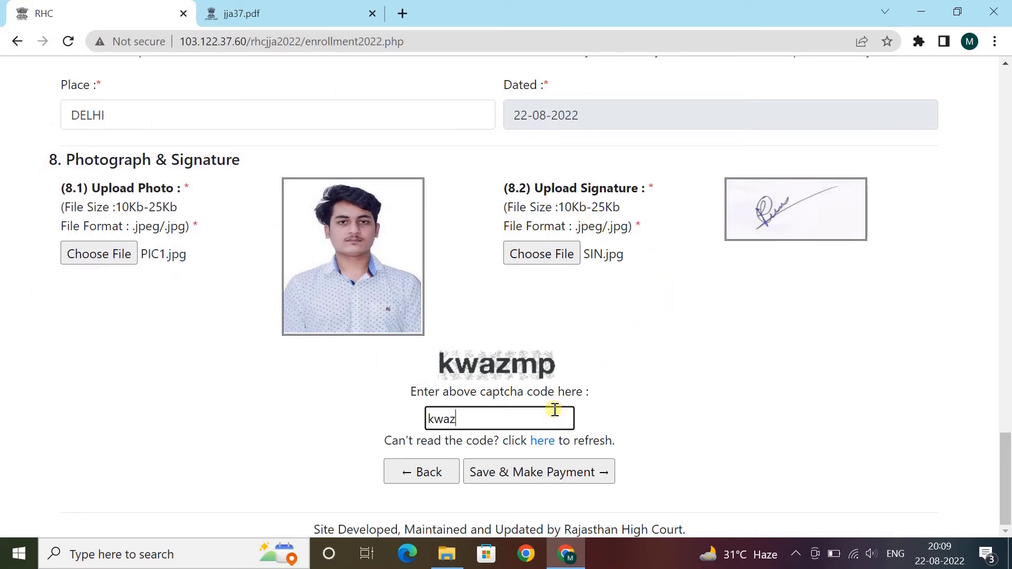
pyautogui.click(774, 387)
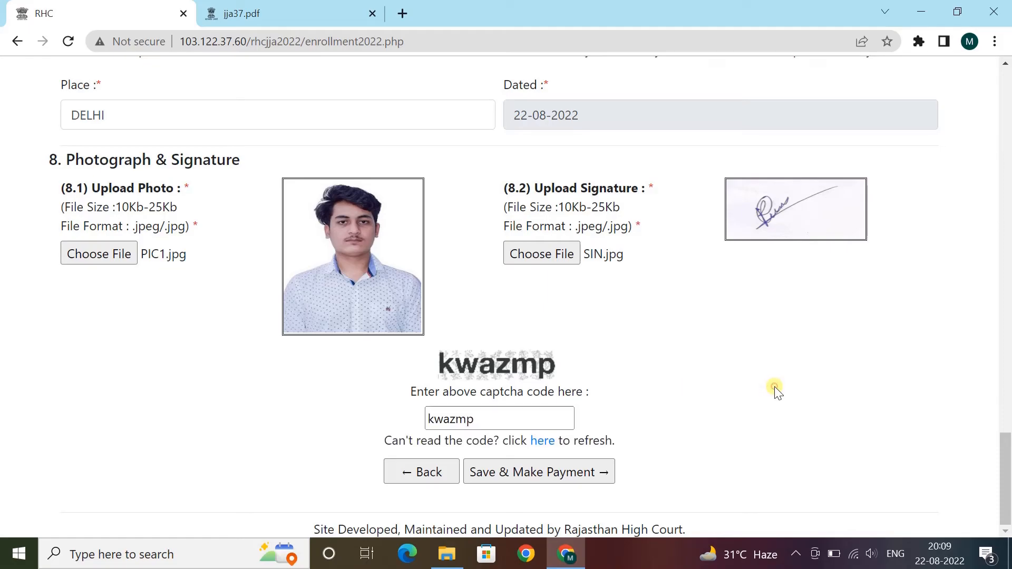
pyautogui.scroll(8, 775, 409)
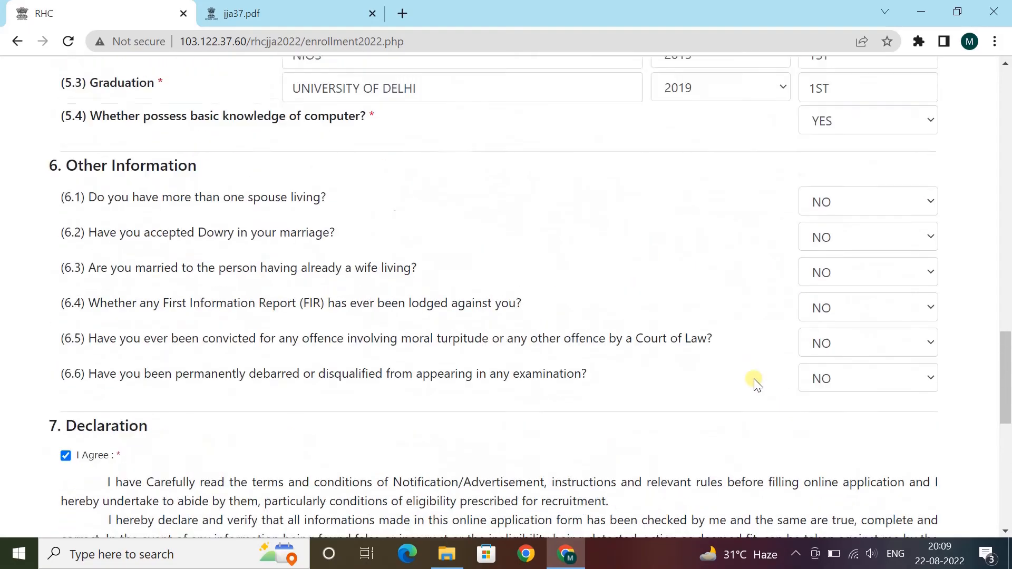
pyautogui.scroll(-8, 757, 384)
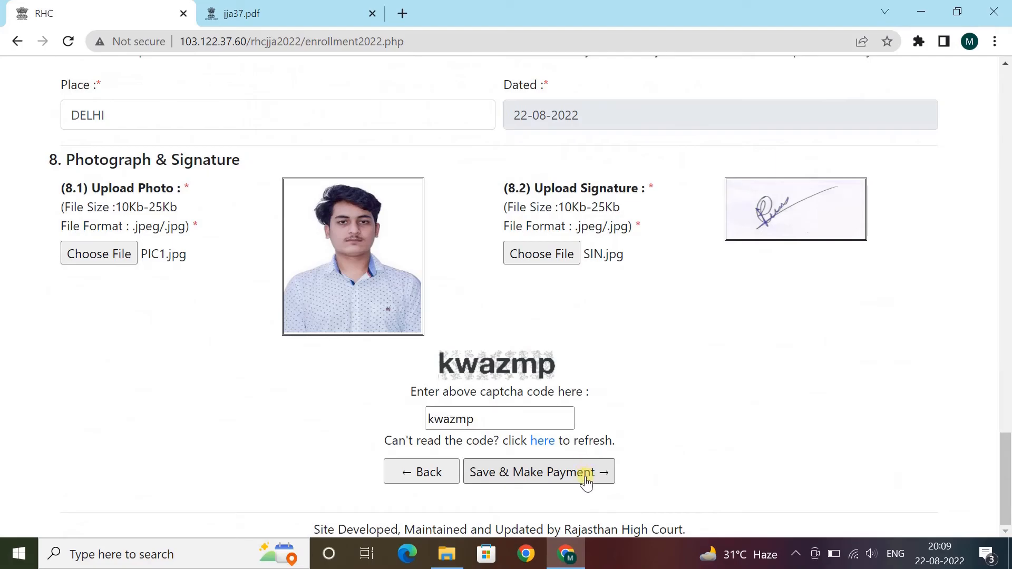
pyautogui.click(586, 477)
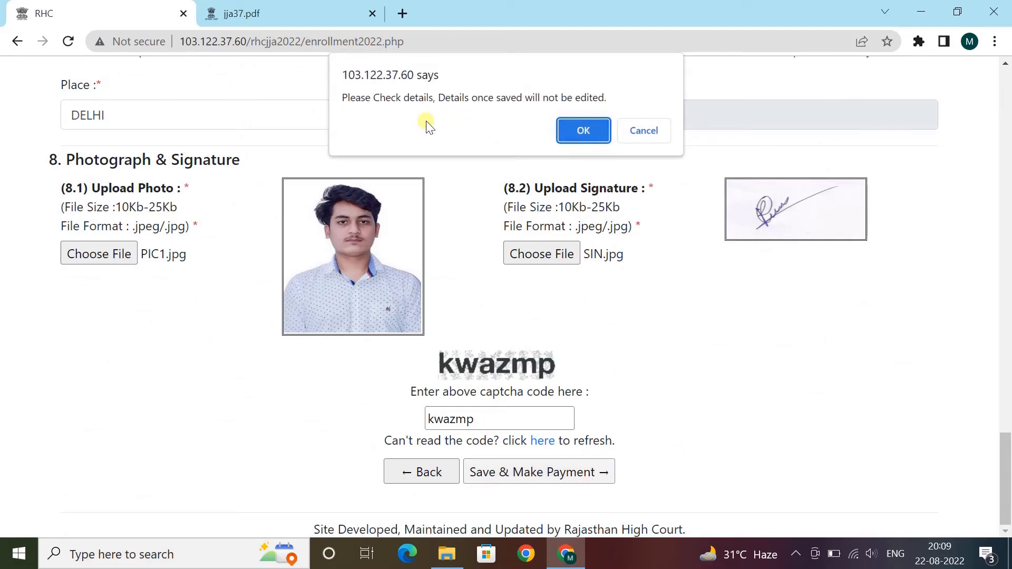
pyautogui.moveTo(355, 98); pyautogui.dragTo(610, 95)
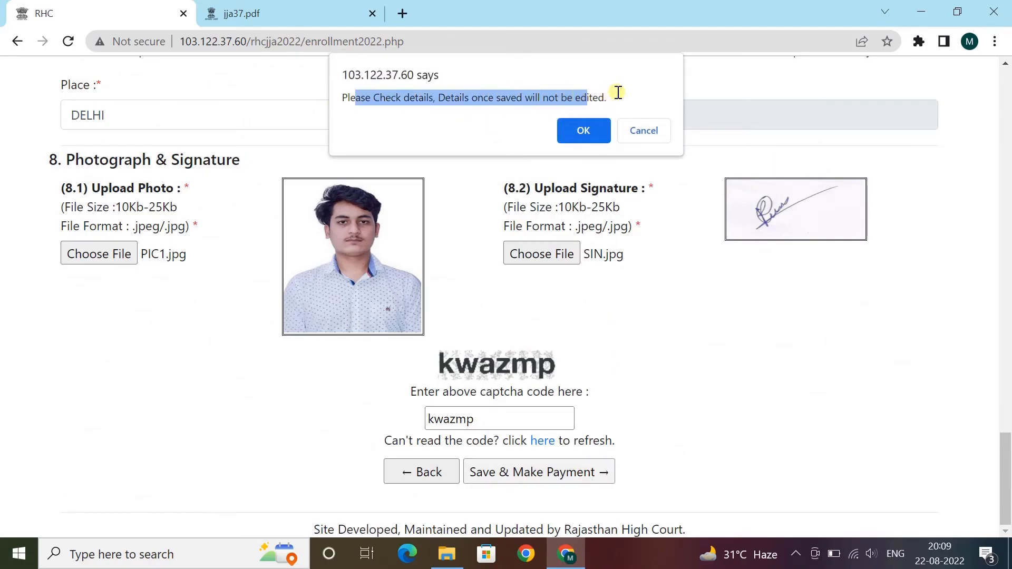
pyautogui.click(583, 128)
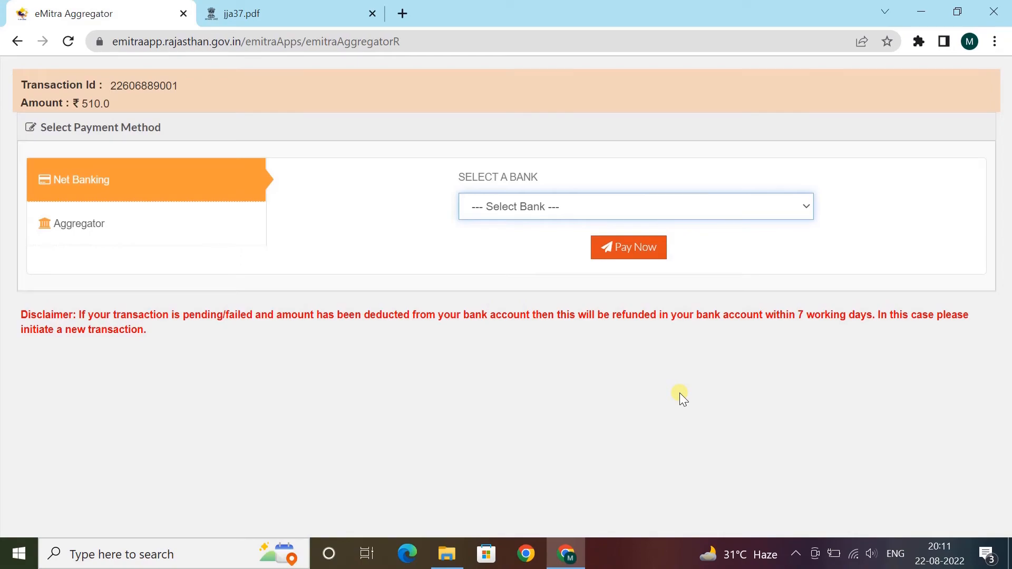
# - Choose BILLDESK under the Aggregator option and start the ₹510.0 payment with Pay Now
pyautogui.click(560, 211)
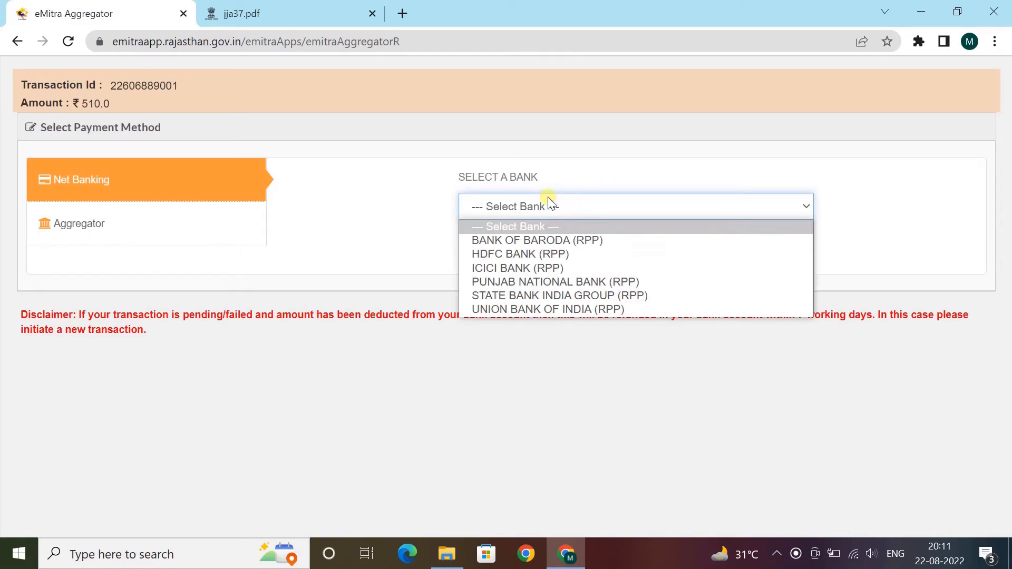
pyautogui.click(168, 204)
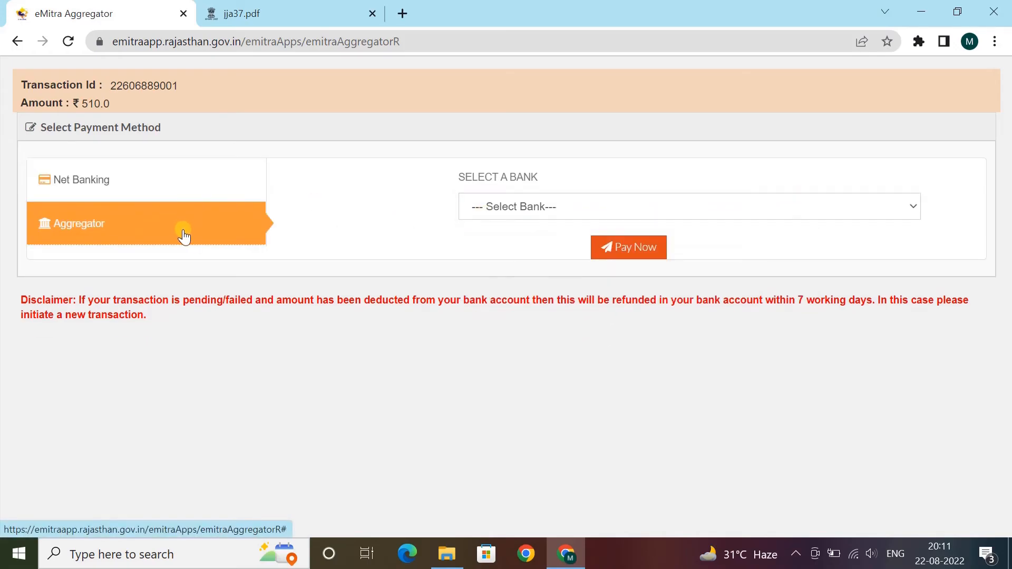
pyautogui.click(494, 207)
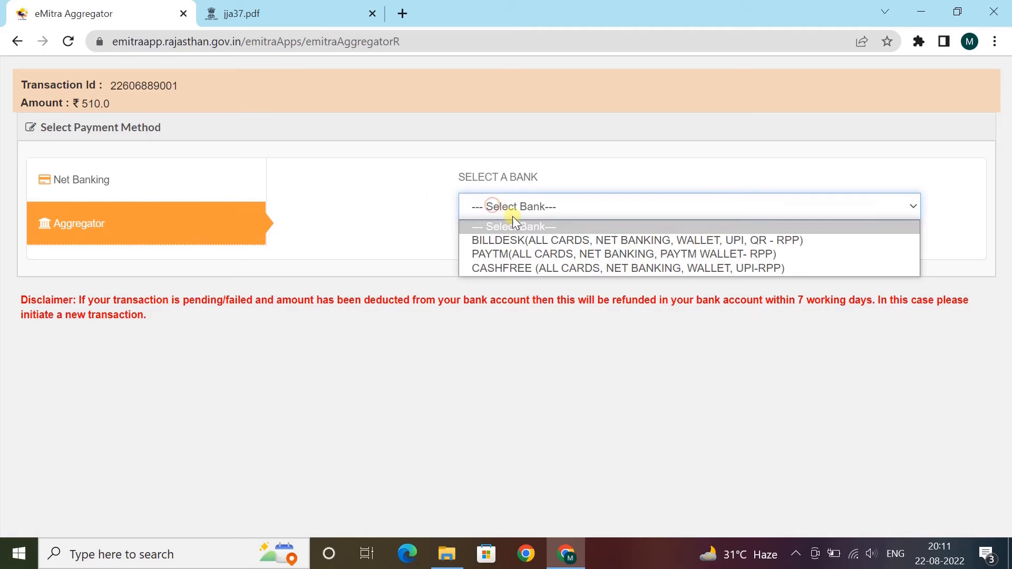
pyautogui.click(571, 240)
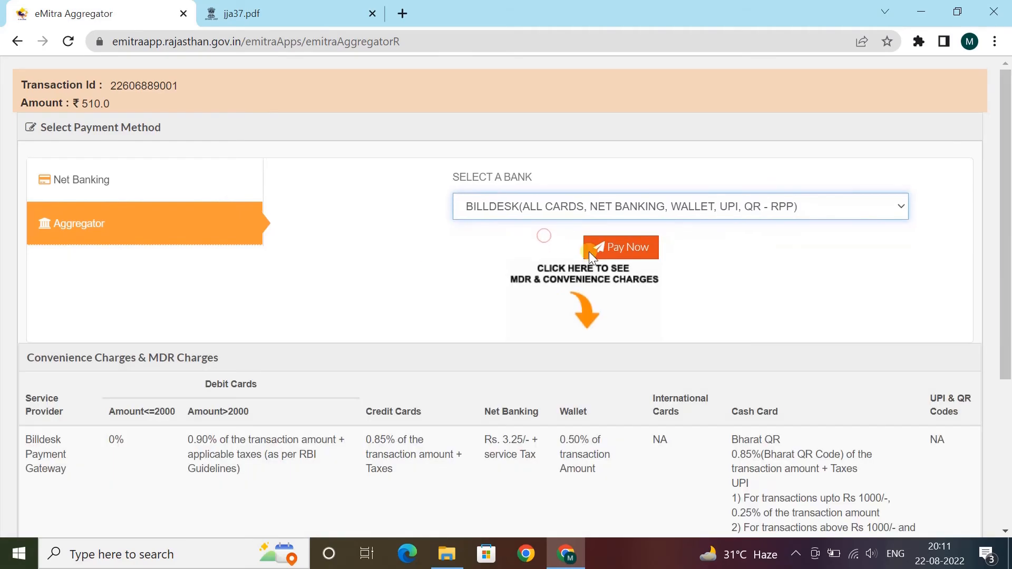
pyautogui.scroll(-4, 536, 332)
pyautogui.scroll(4, 689, 343)
pyautogui.click(628, 257)
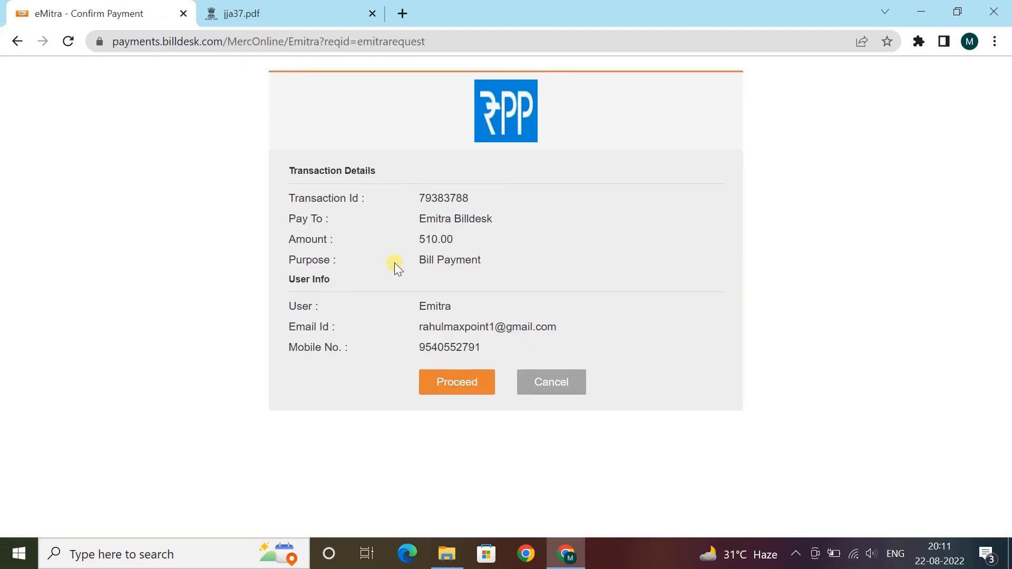
# - Proceed past the transaction details and review Debit Card, Credit Card and Internet Banking options
pyautogui.click(457, 382)
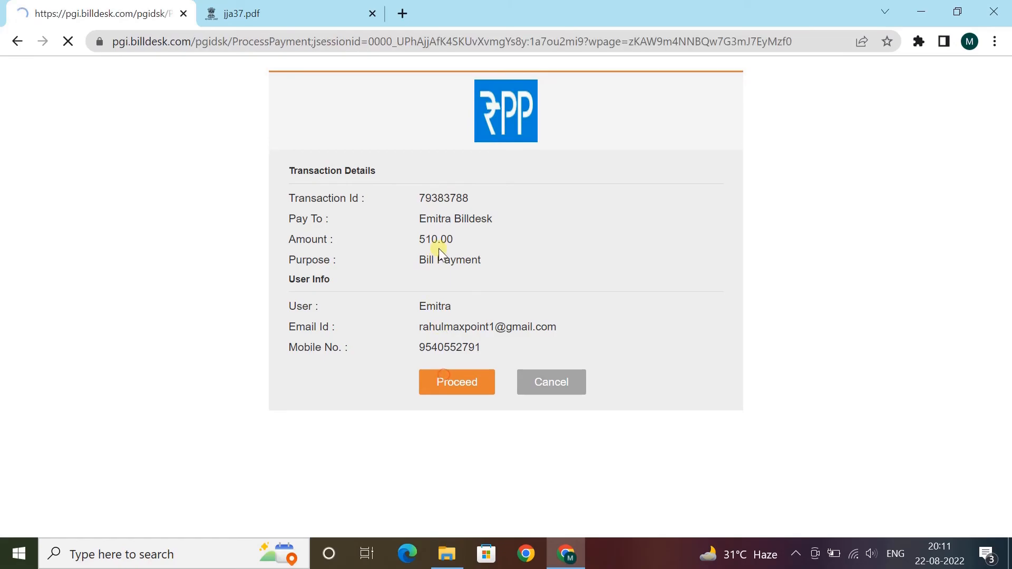
pyautogui.click(191, 176)
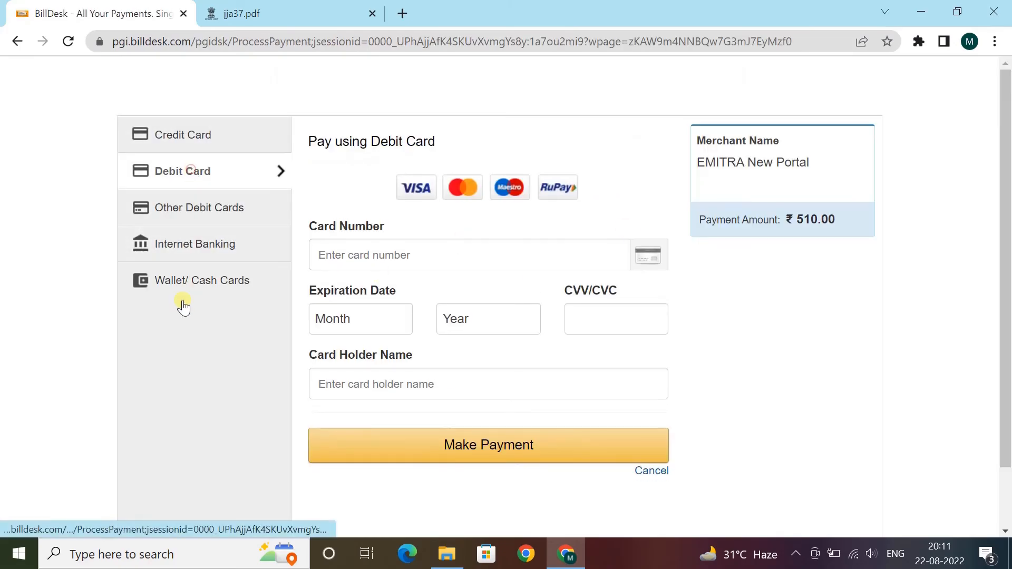
pyautogui.click(200, 249)
pyautogui.click(189, 208)
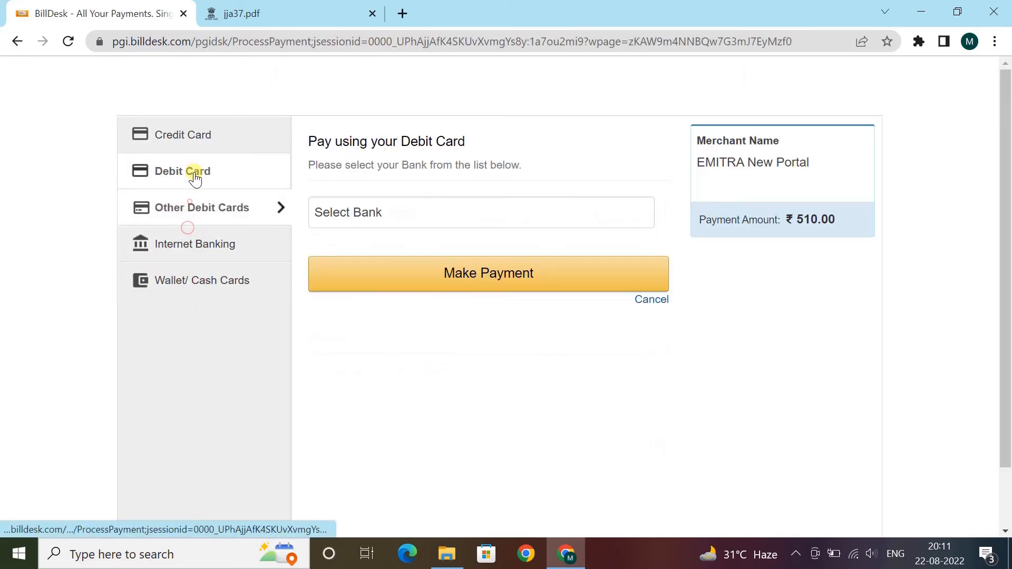
pyautogui.click(192, 172)
pyautogui.click(194, 138)
pyautogui.scroll(-1, 643, 304)
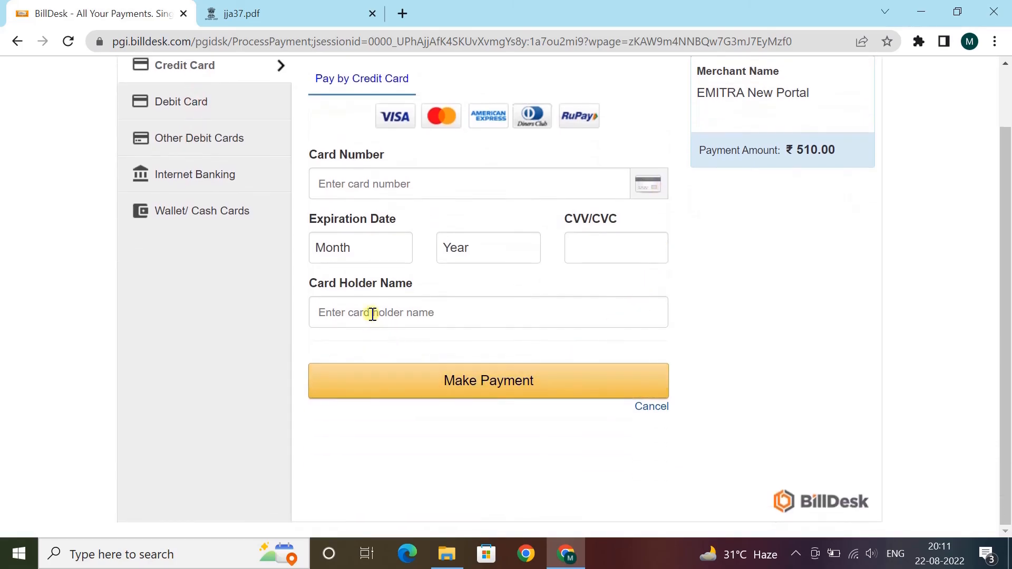
pyautogui.scroll(1, 303, 182)
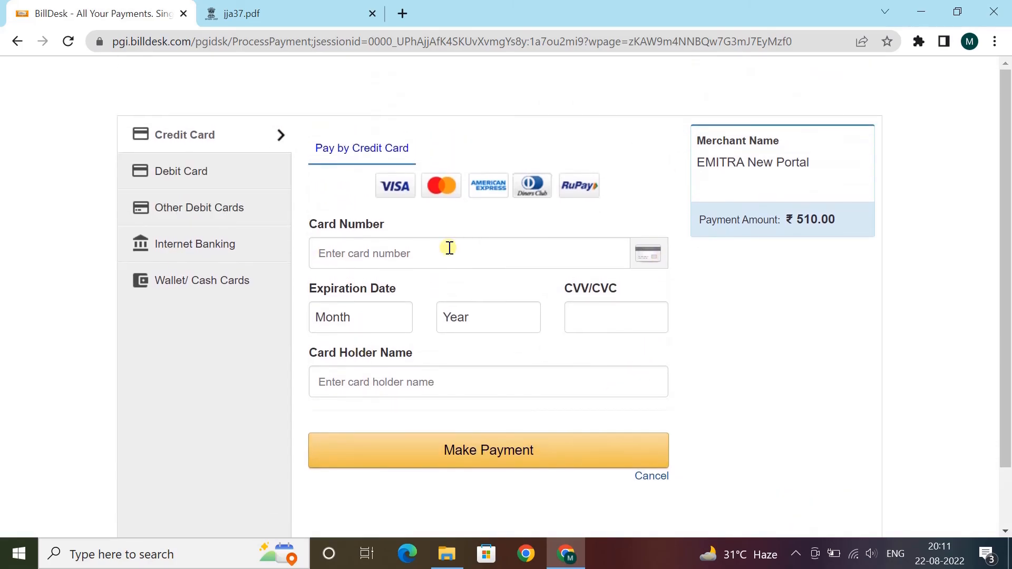
pyautogui.click(213, 241)
# - Cancel the payment with reason 'I do not wish to complete this payment right now' and abort
pyautogui.click(652, 446)
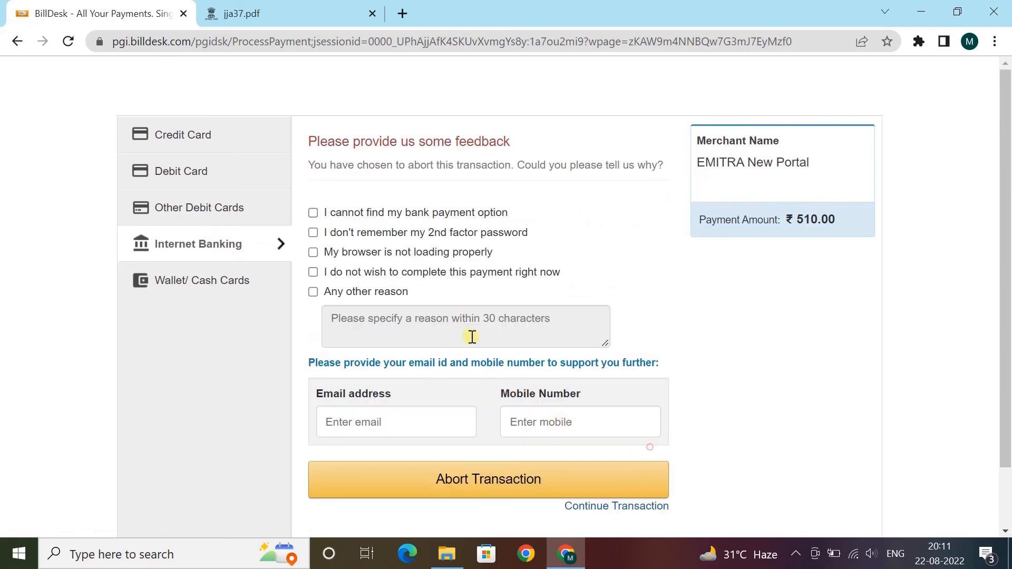
pyautogui.click(359, 273)
pyautogui.click(499, 484)
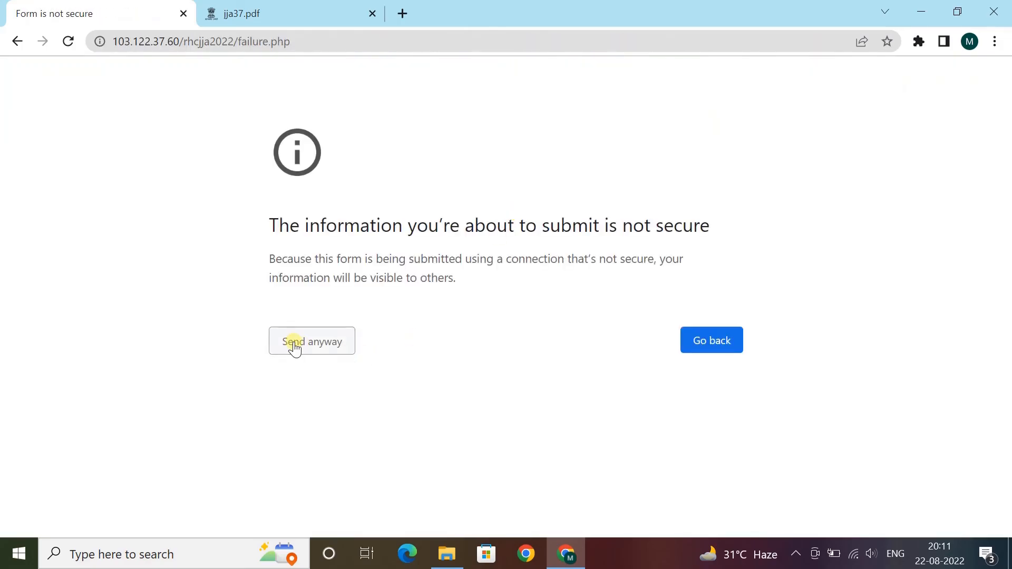
# - Return to the RHC dashboard and check the Payment Pending and Form Not Downloaded statuses
pyautogui.click(294, 348)
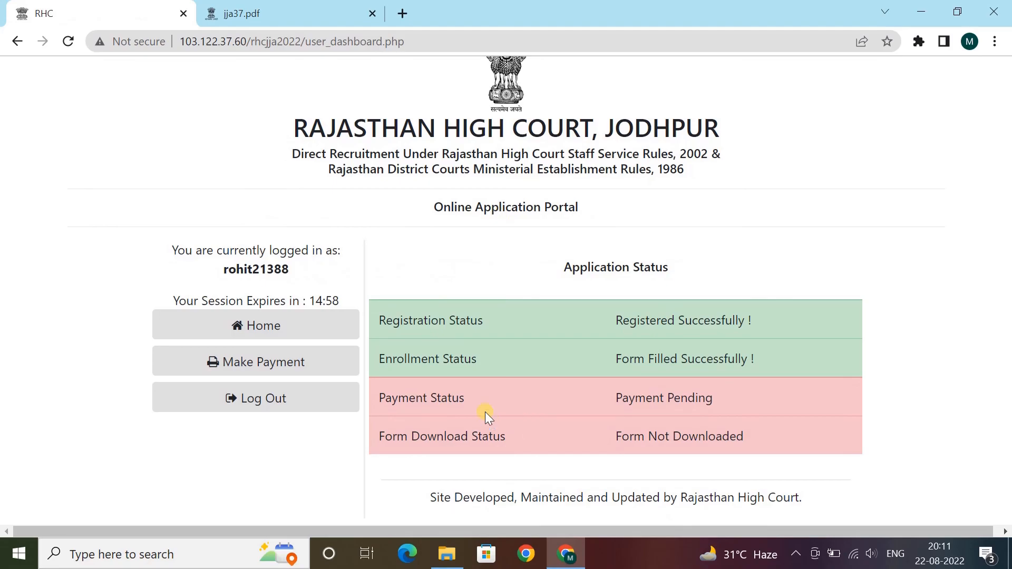
pyautogui.moveTo(420, 399); pyautogui.dragTo(513, 404)
pyautogui.doubleClick(469, 429)
pyautogui.doubleClick(660, 438)
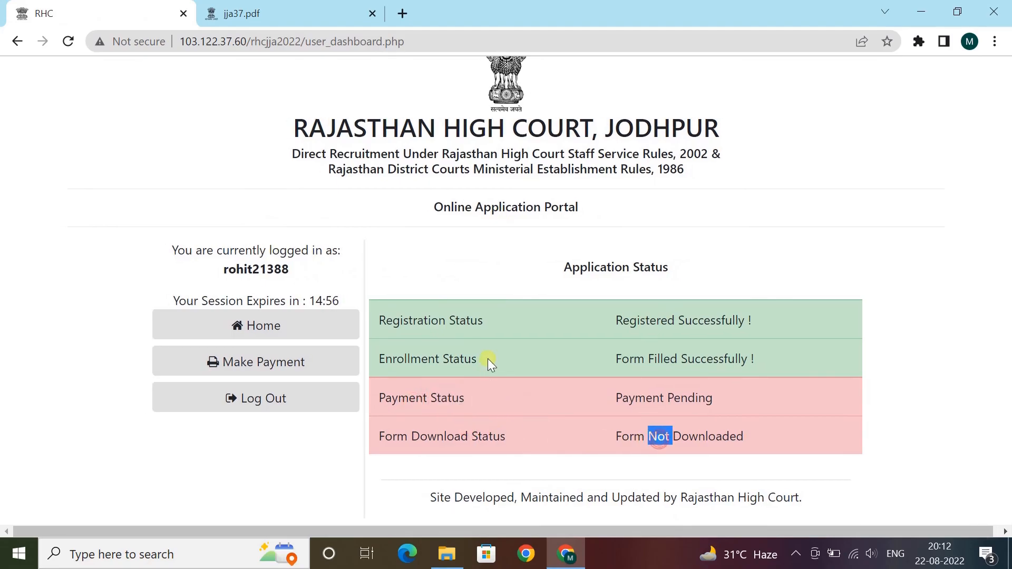
pyautogui.click(707, 441)
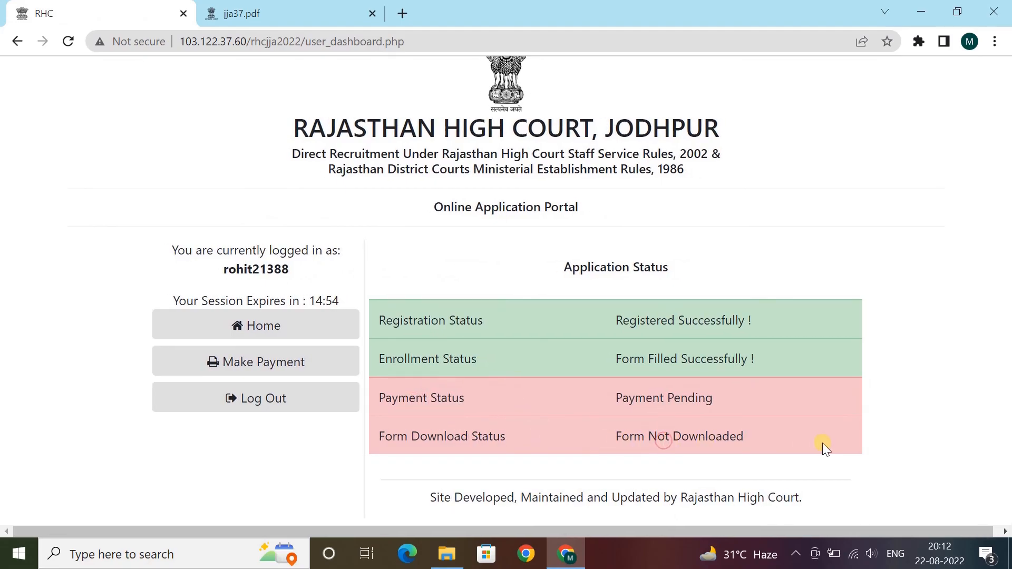